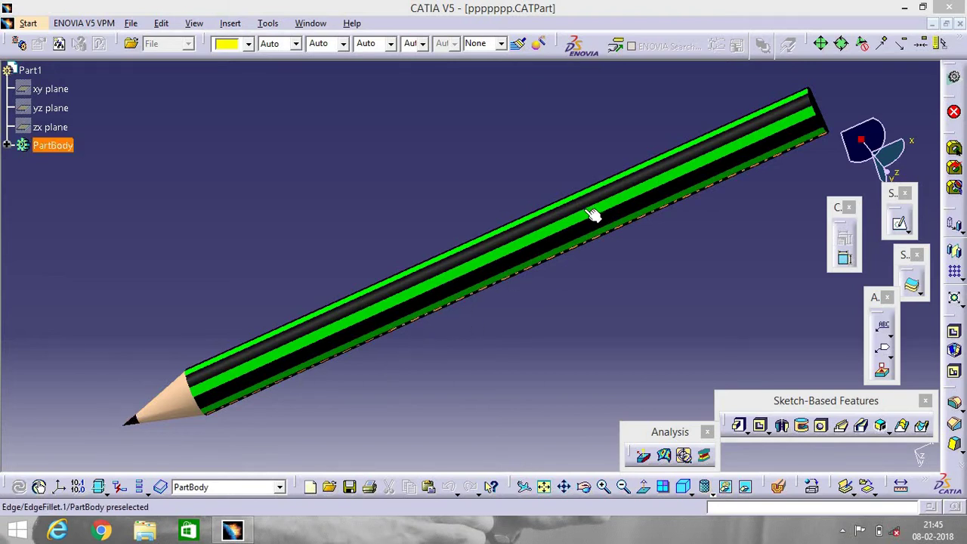
Step: Create a new Part document through File > New, keeping the default name Part3
click(130, 23)
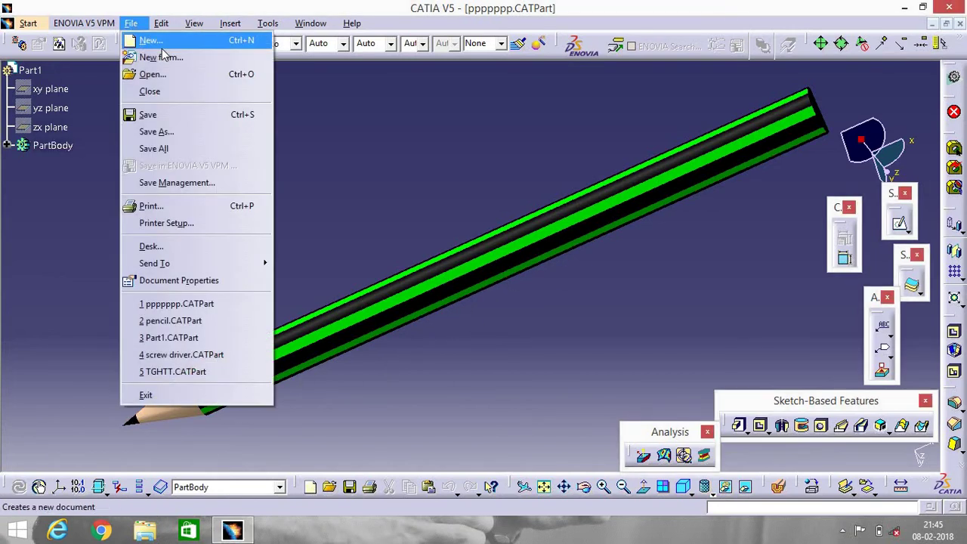
click(159, 46)
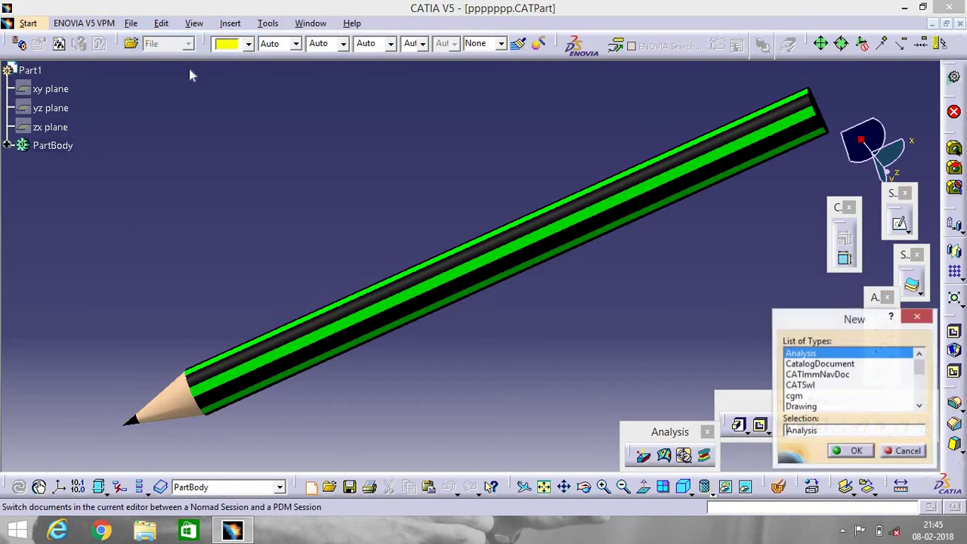
click(919, 398)
click(919, 399)
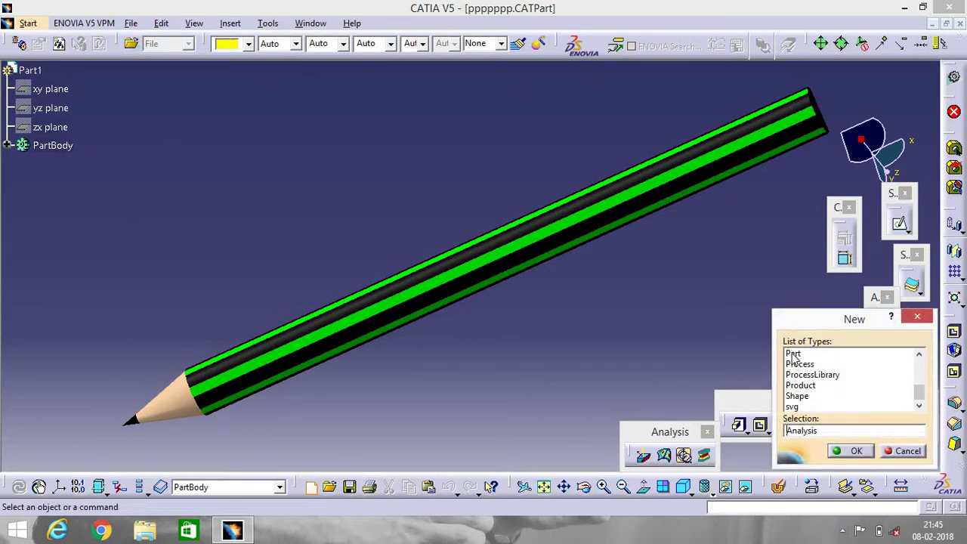
click(793, 355)
click(856, 451)
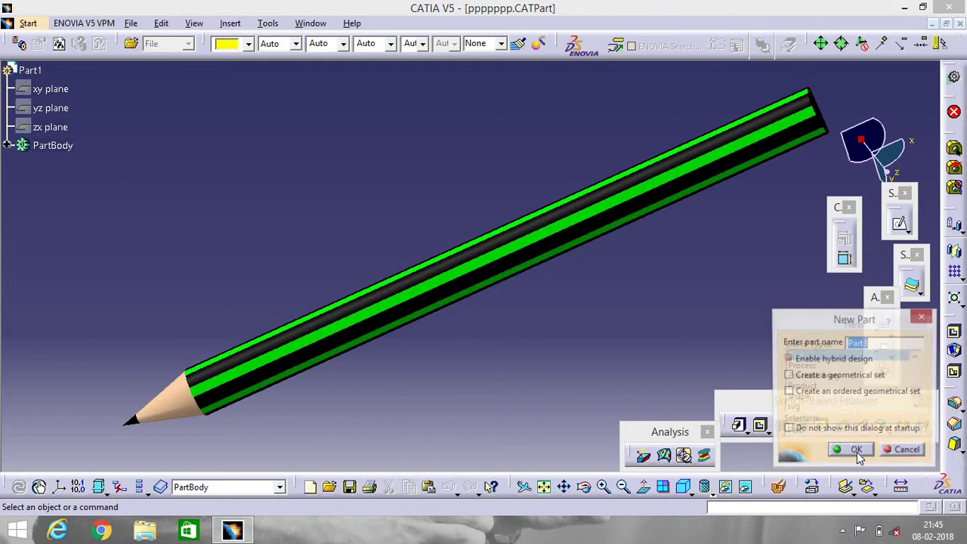
click(851, 453)
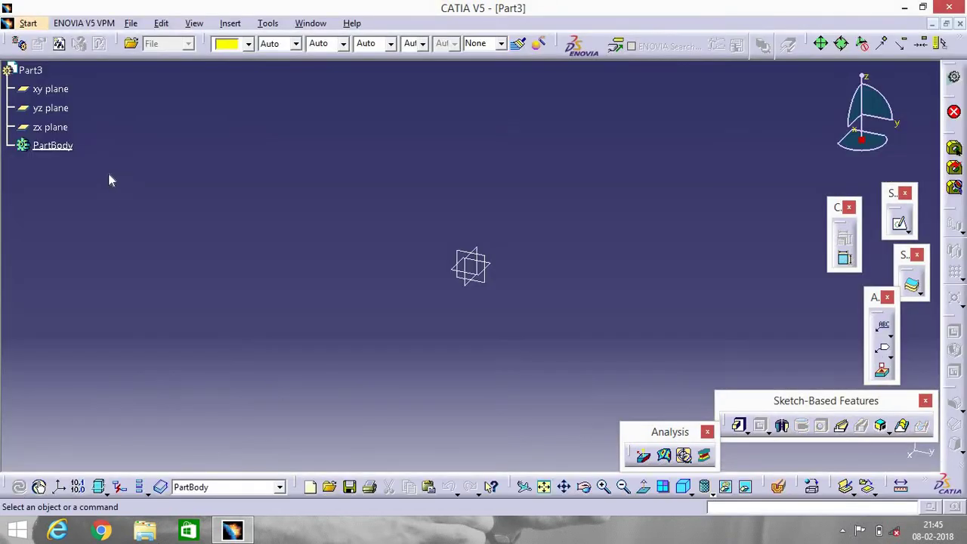
Step: On the yz plane, draw a Hexagon profile centred at the origin, sized by a nearby vertex
click(68, 107)
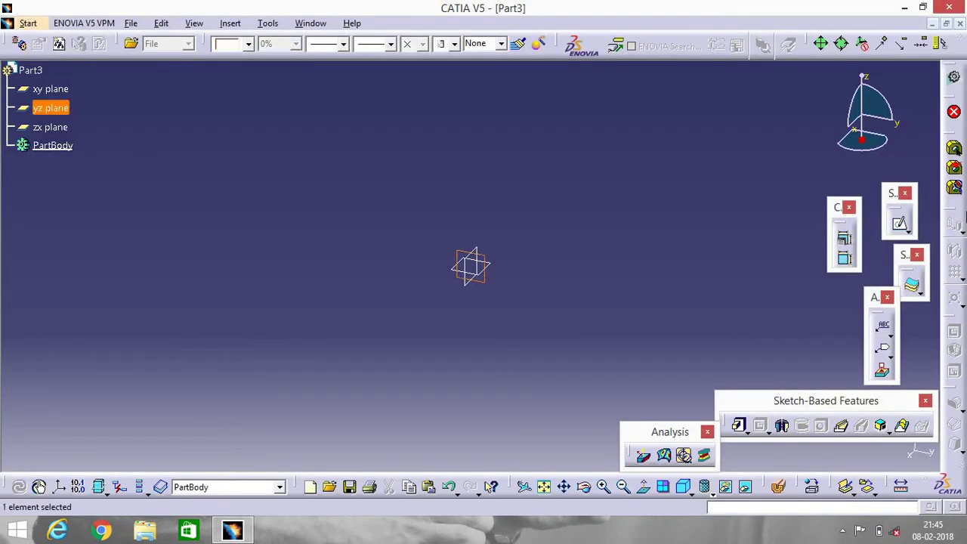
click(900, 225)
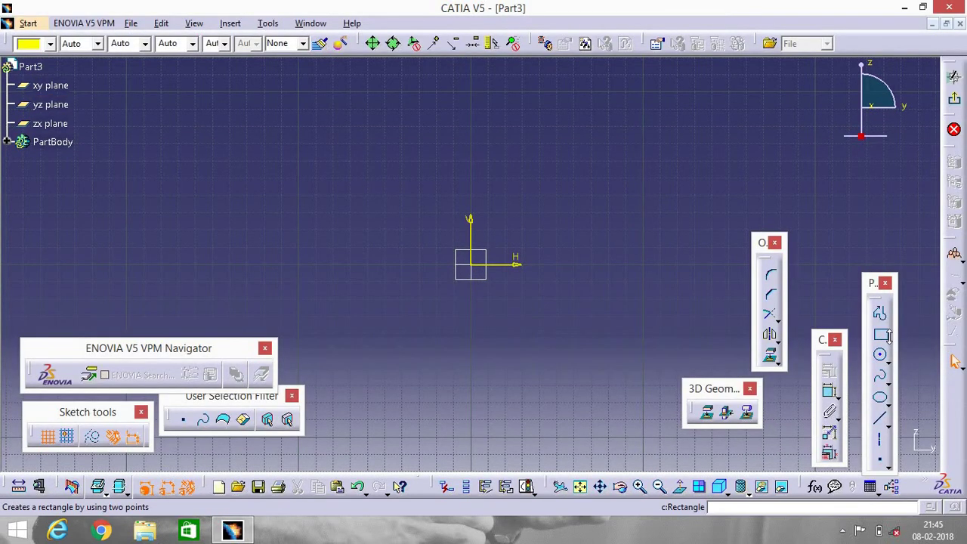
click(889, 343)
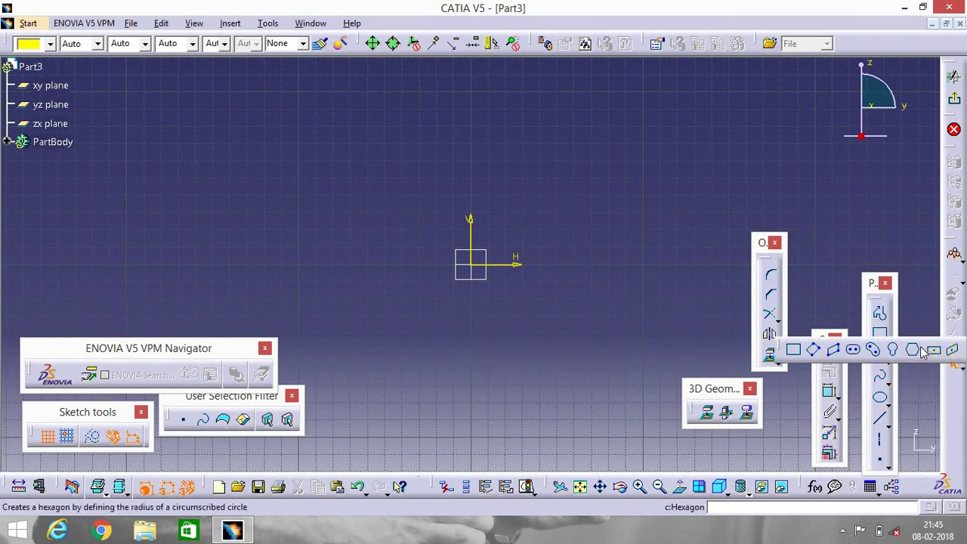
click(915, 347)
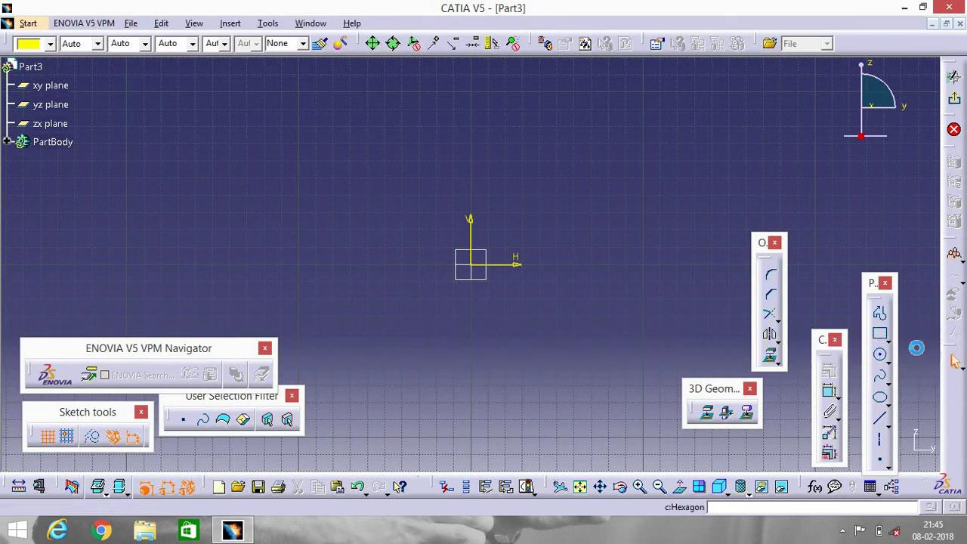
click(473, 263)
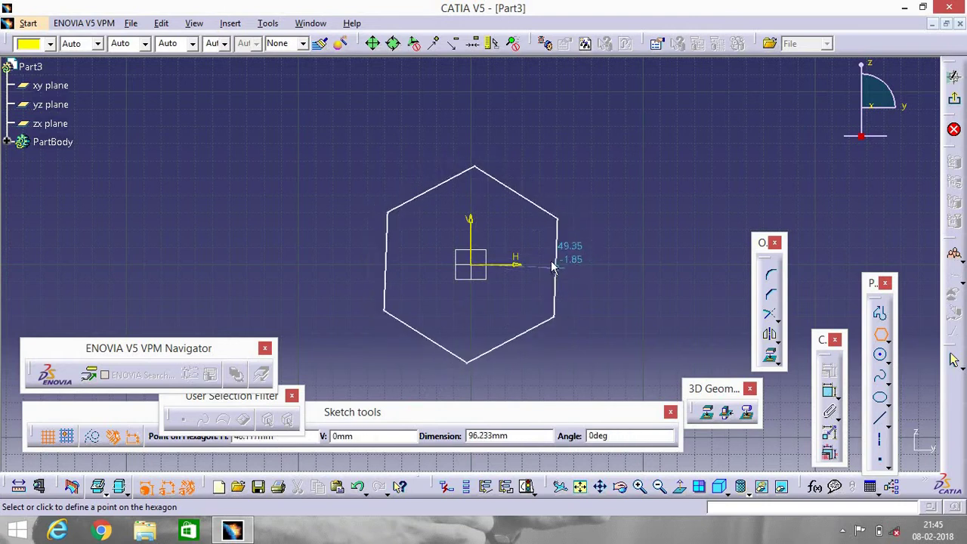
click(502, 265)
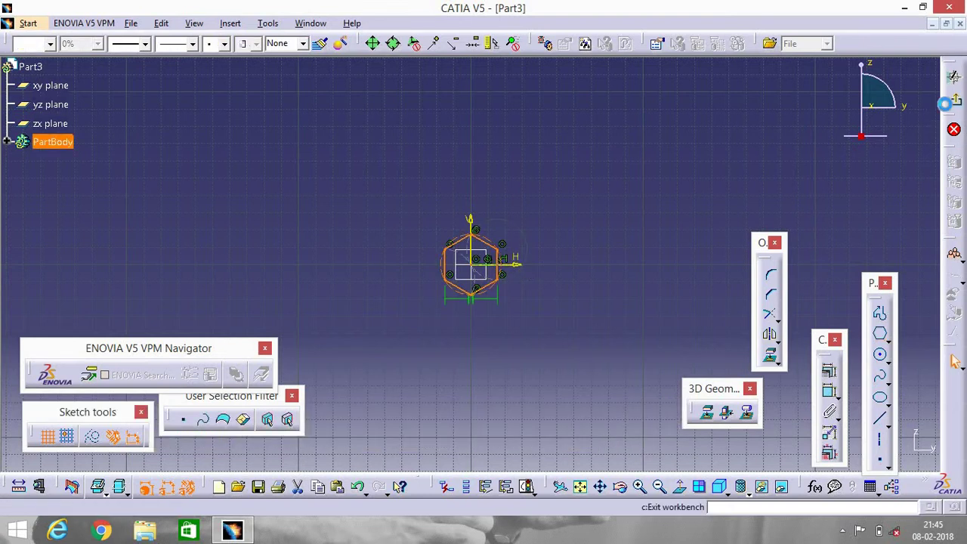
Step: Exit the sketch, pad the hexagon 150 mm, and rotate to view the bar lengthwise
click(953, 99)
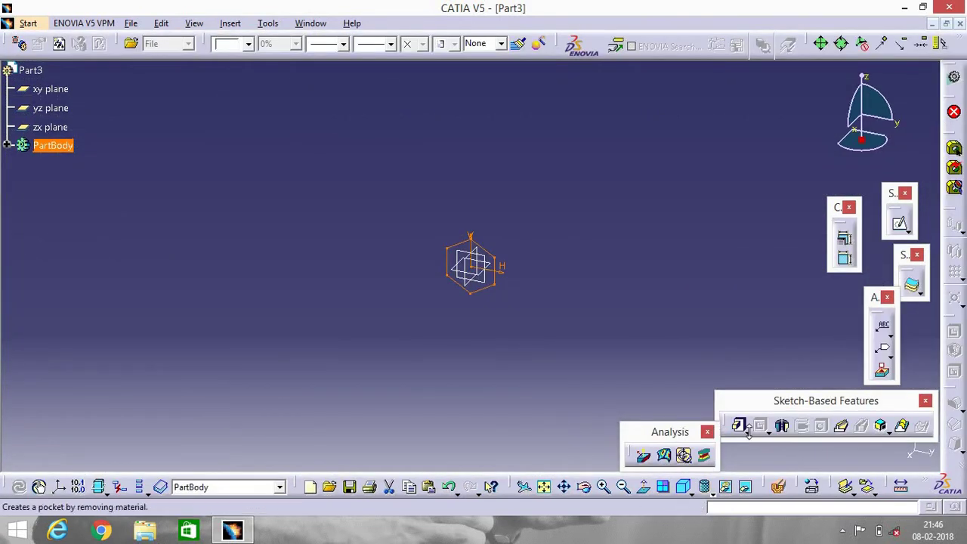
click(741, 428)
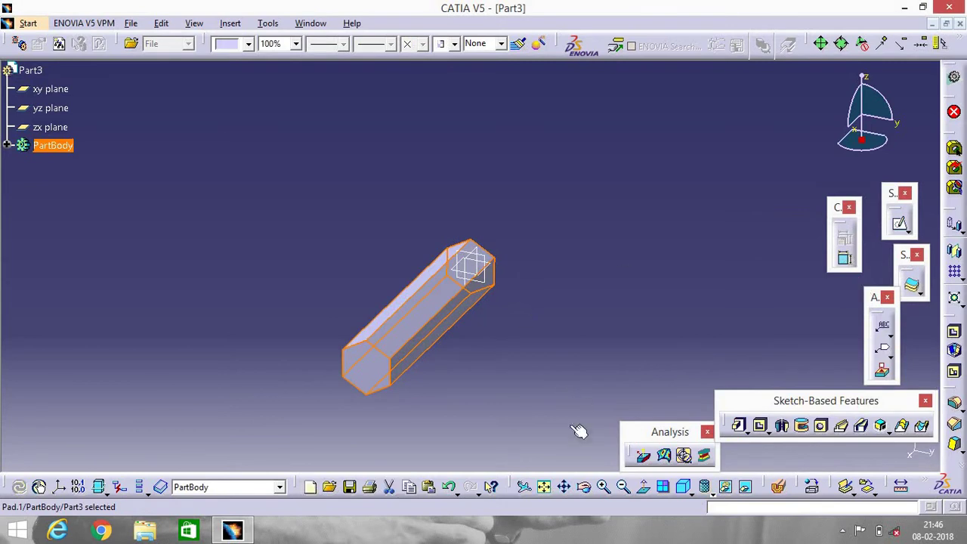
click(580, 487)
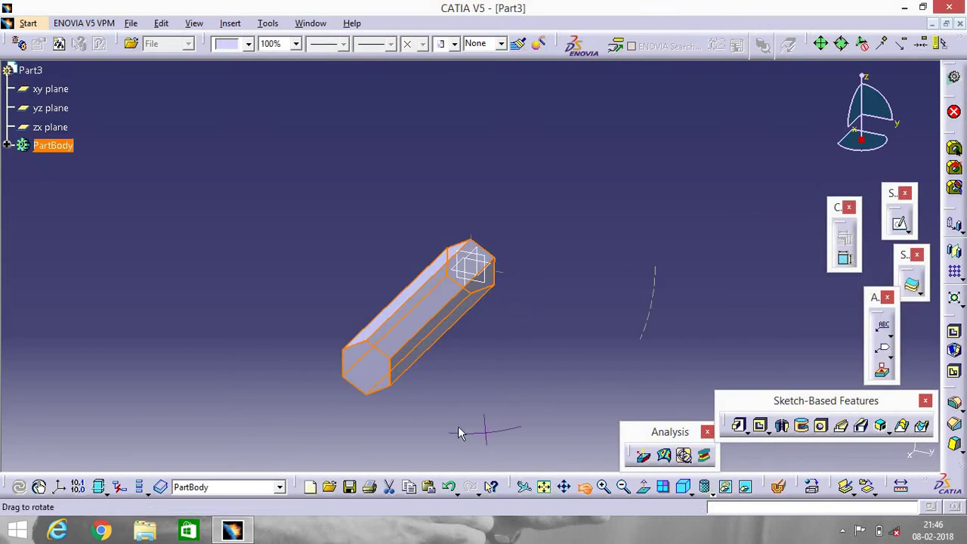
drag(367, 395, 354, 414)
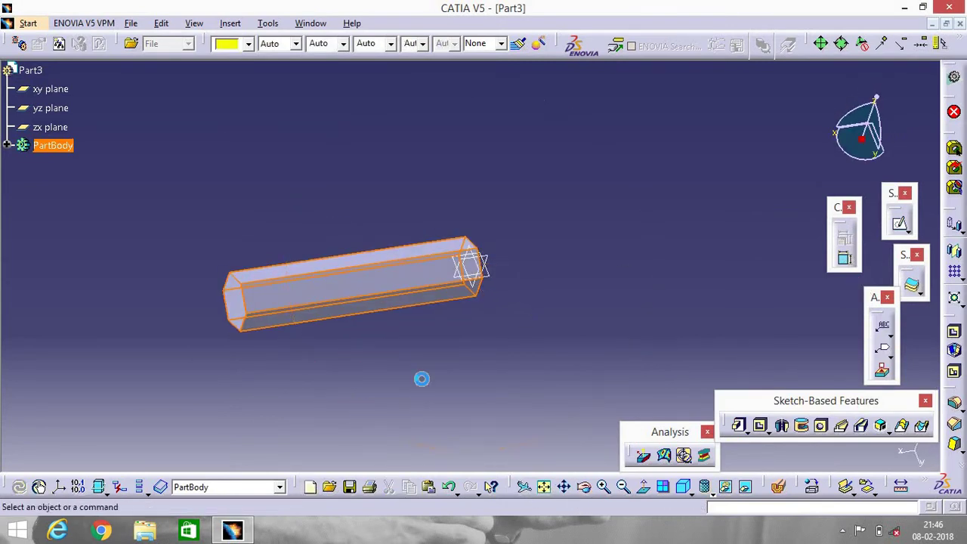
click(421, 378)
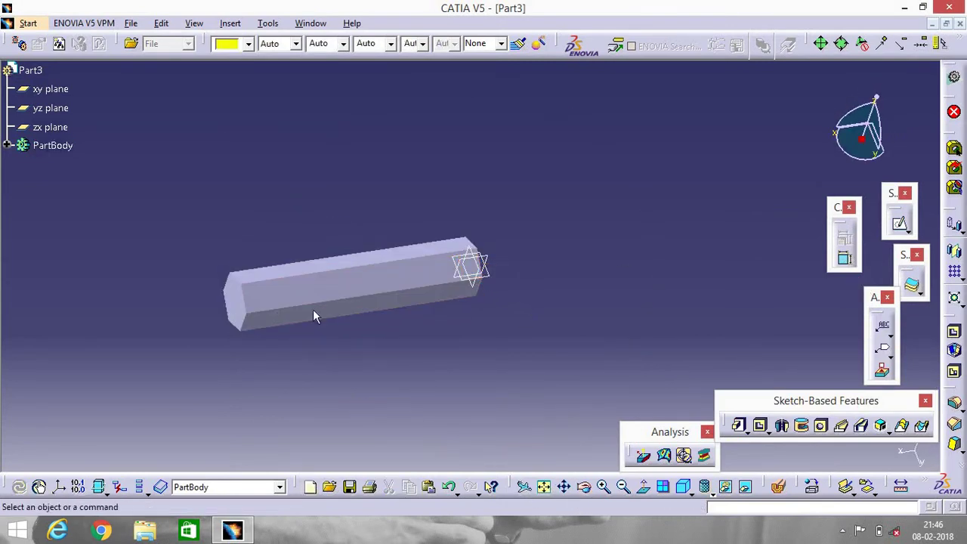
Step: Apply a 5 mm edge fillet to all six long edges of the hexagonal bar
click(954, 402)
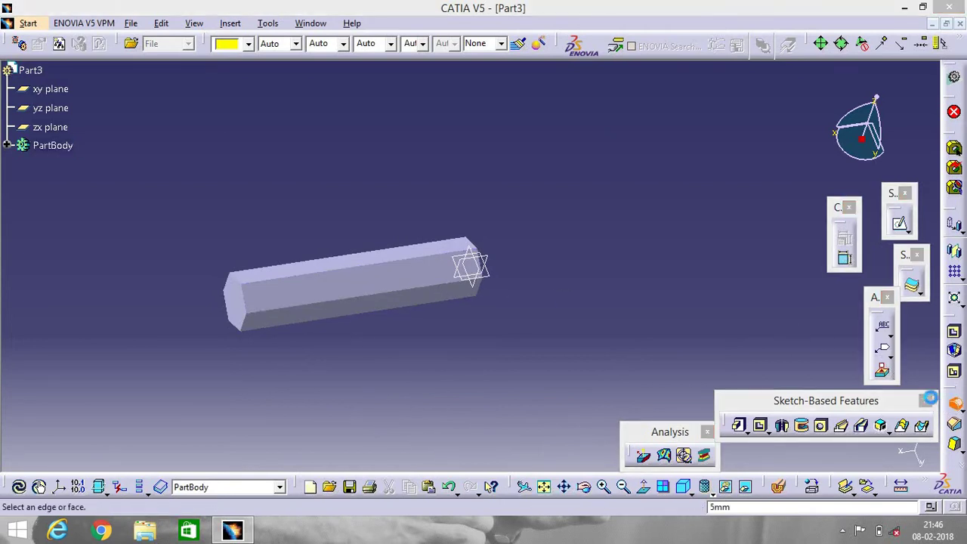
click(404, 288)
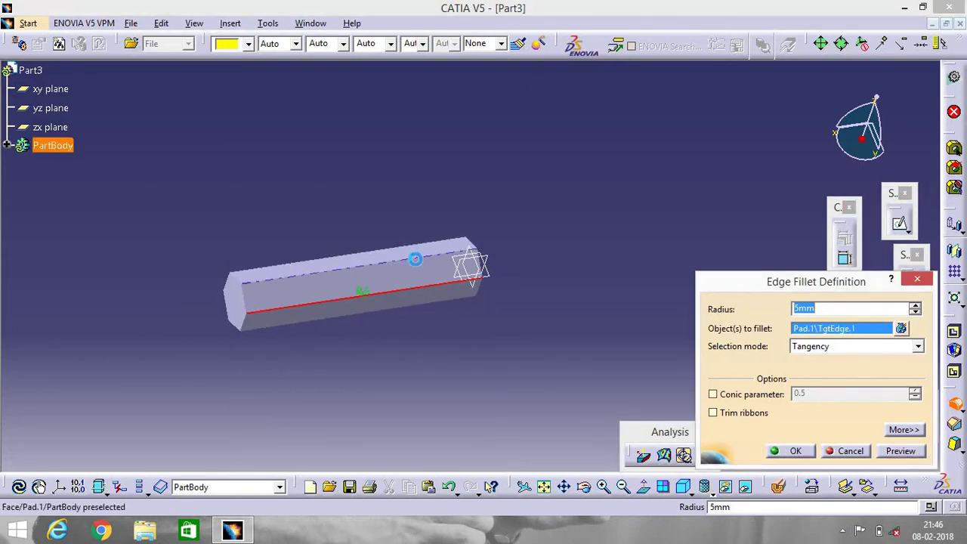
click(415, 258)
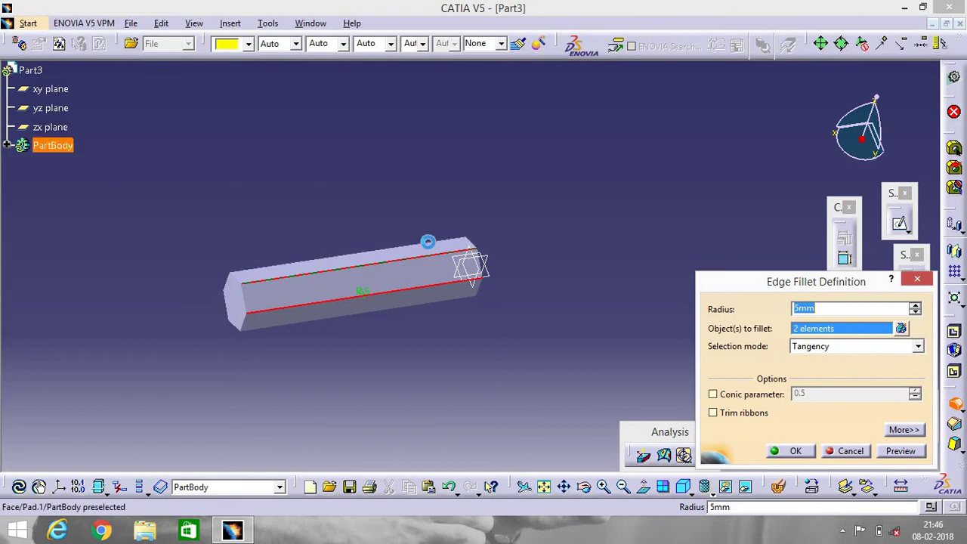
click(428, 241)
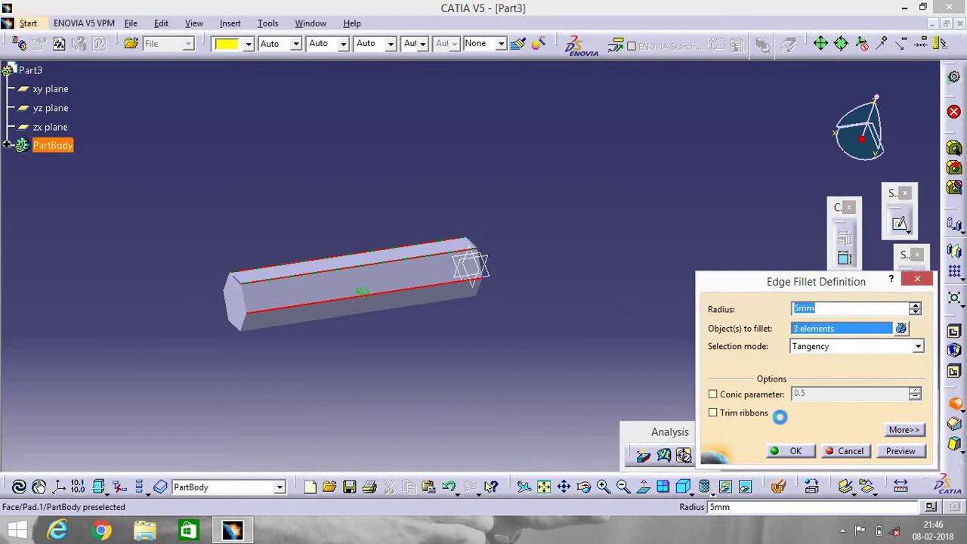
click(588, 497)
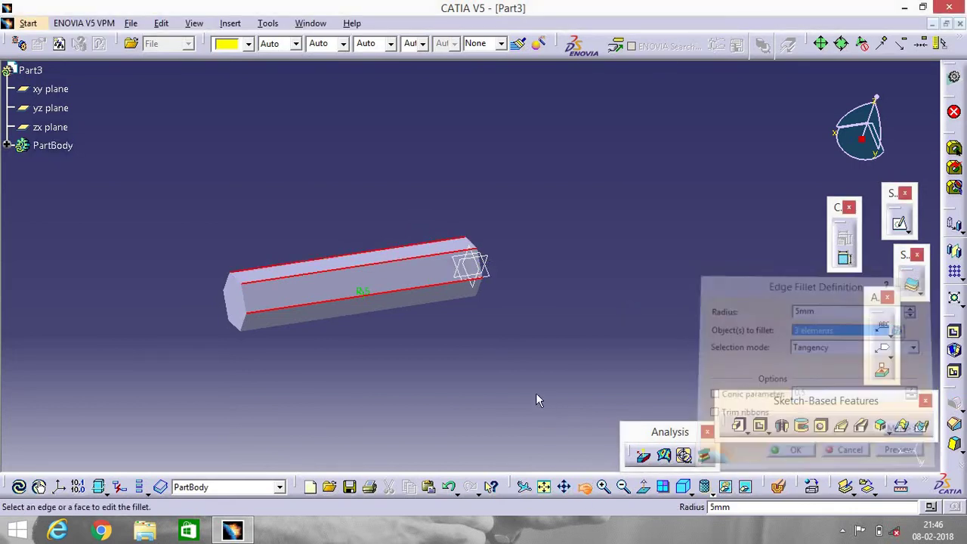
drag(518, 312, 487, 268)
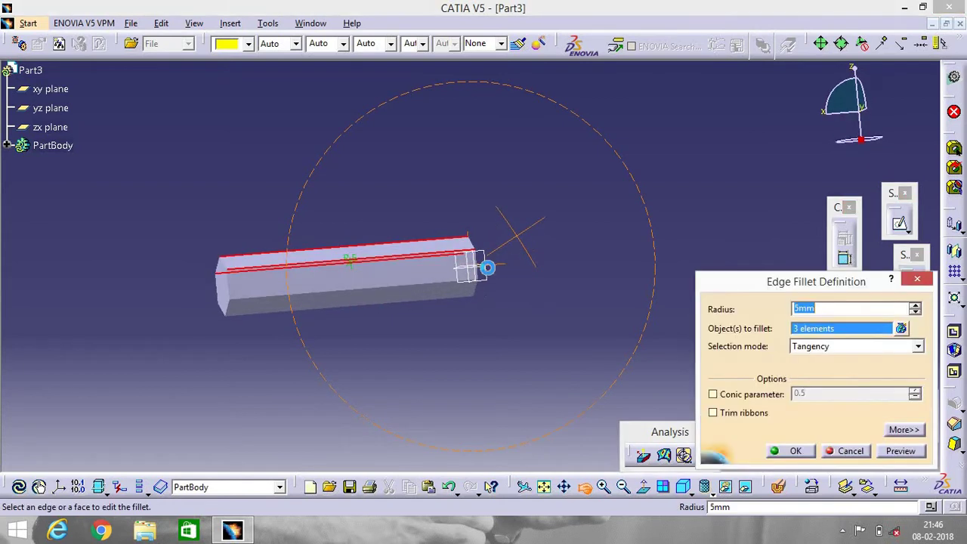
click(426, 287)
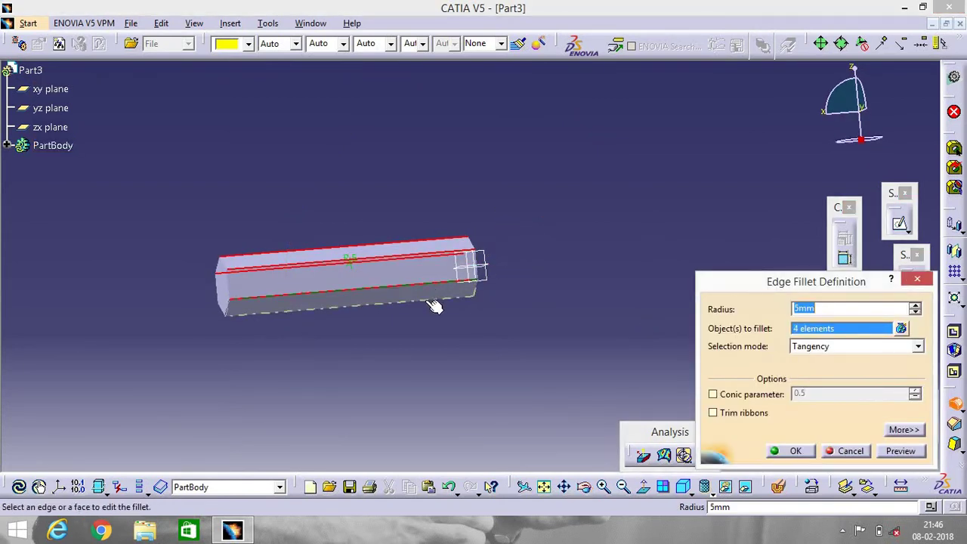
click(436, 299)
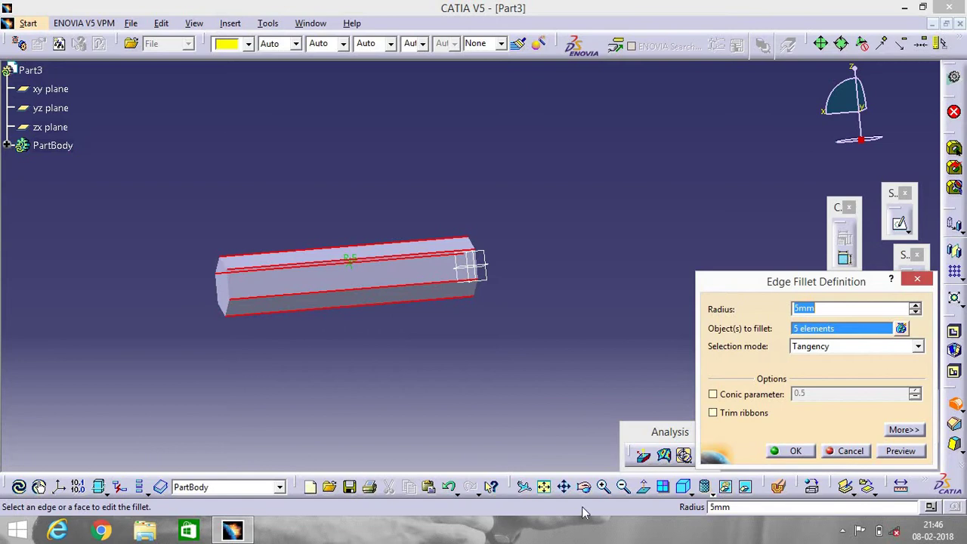
key(Return)
mouse_move(446, 296)
middle_down()
mouse_move(456, 268)
mouse_move(443, 231)
mouse_move(435, 281)
middle_up()
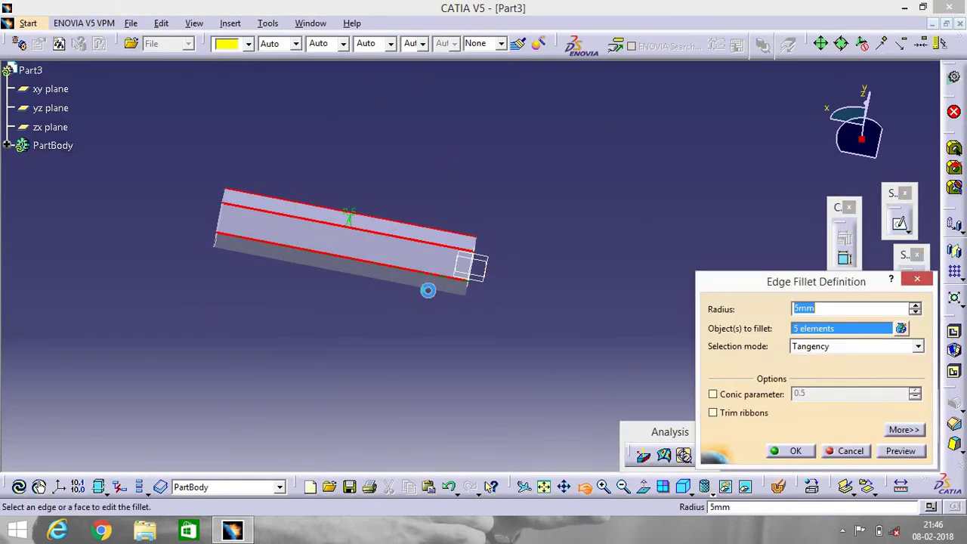
click(421, 290)
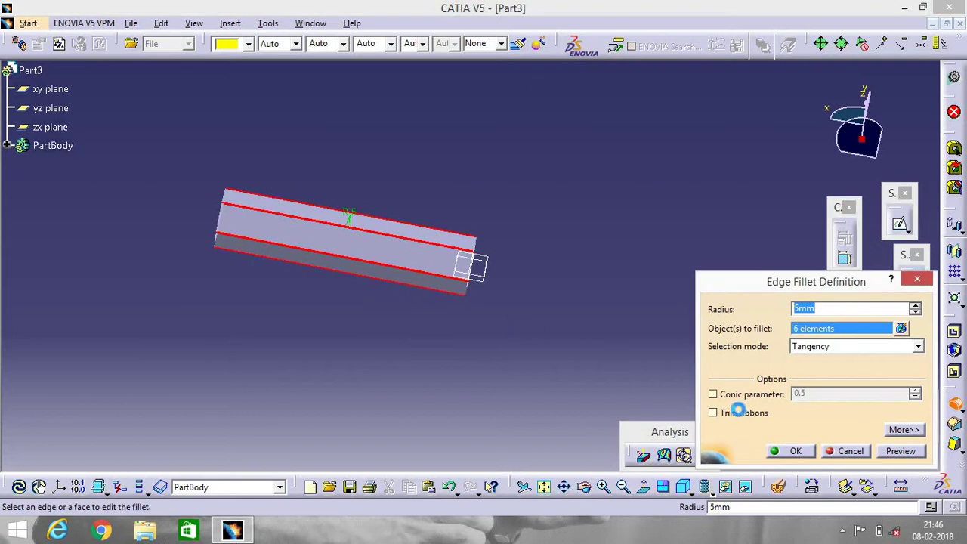
click(792, 451)
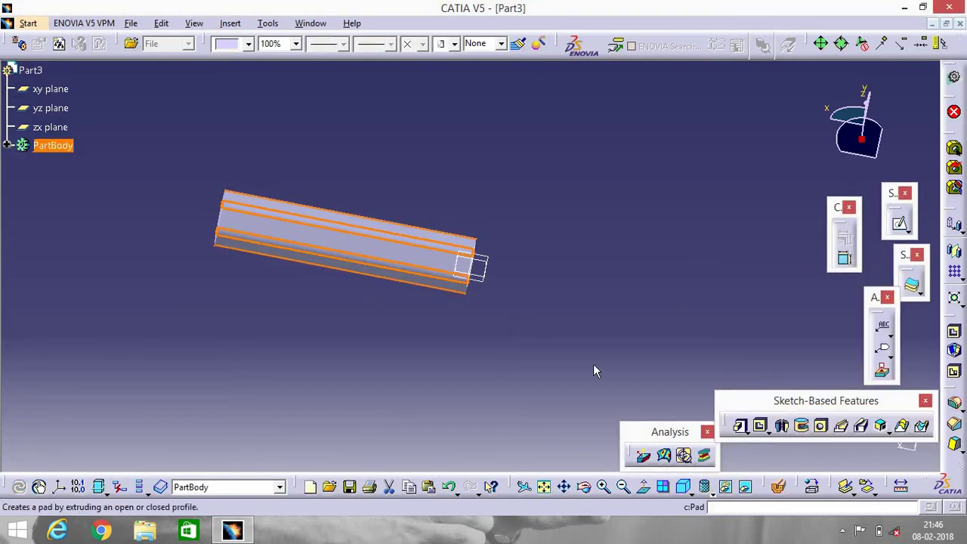
Step: On the zx plane, sketch a closed tip profile: curve up from origin, vertical, top and closing lines
click(53, 127)
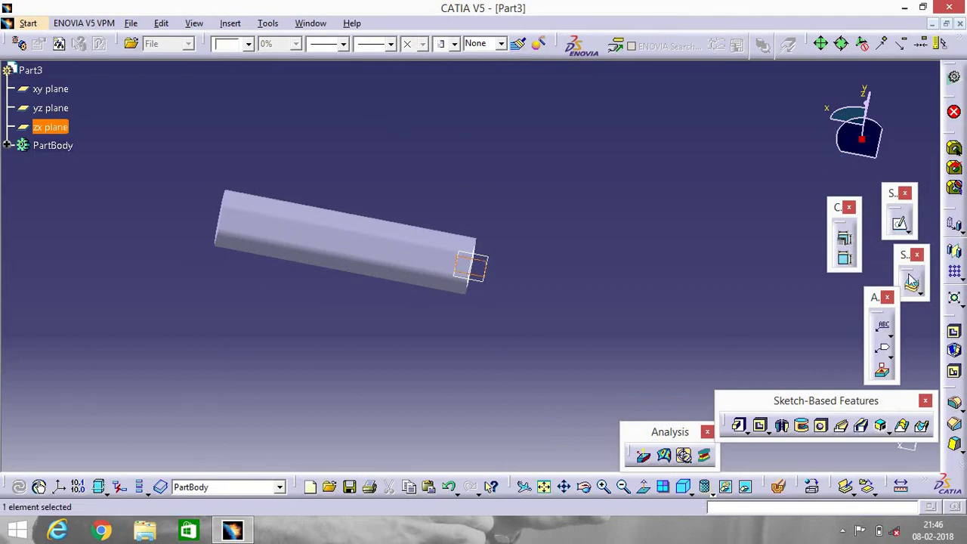
click(900, 223)
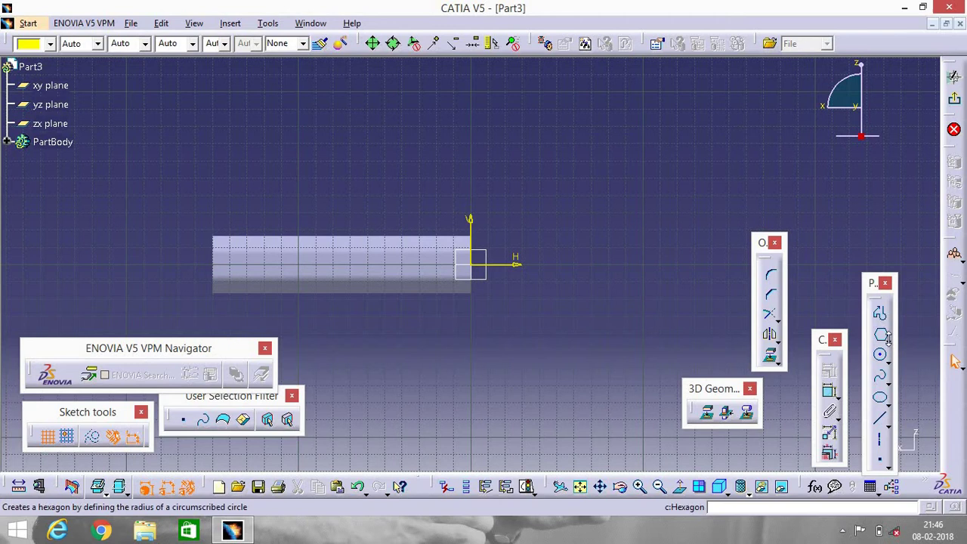
click(881, 317)
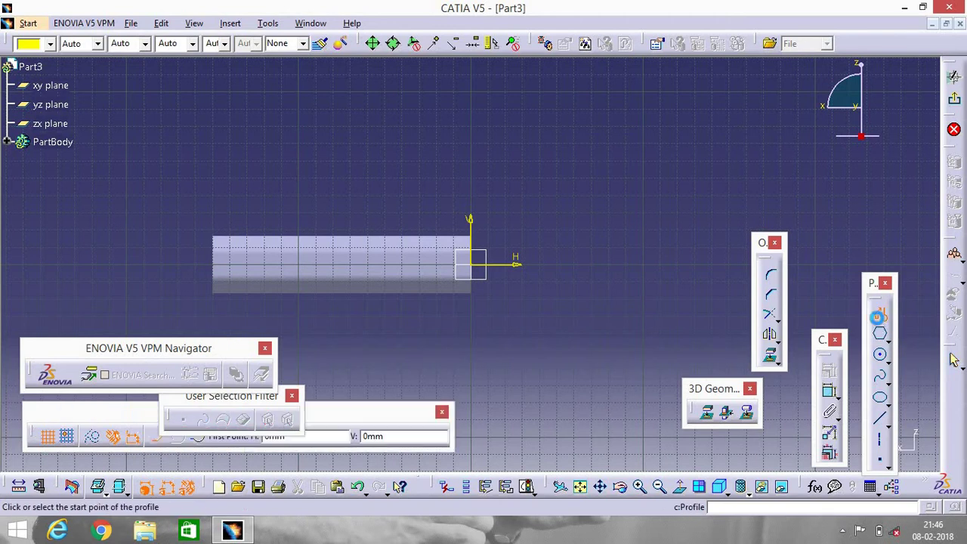
click(471, 266)
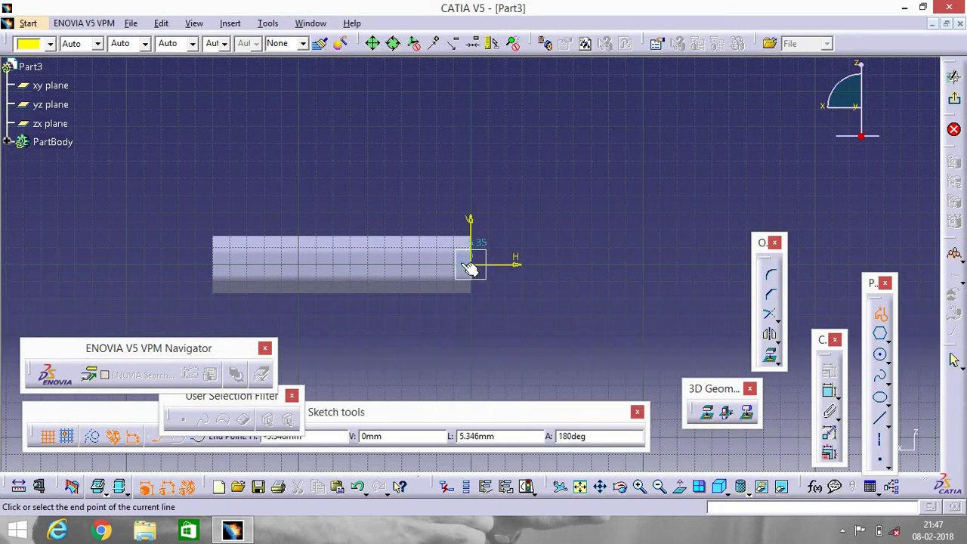
drag(452, 262, 405, 237)
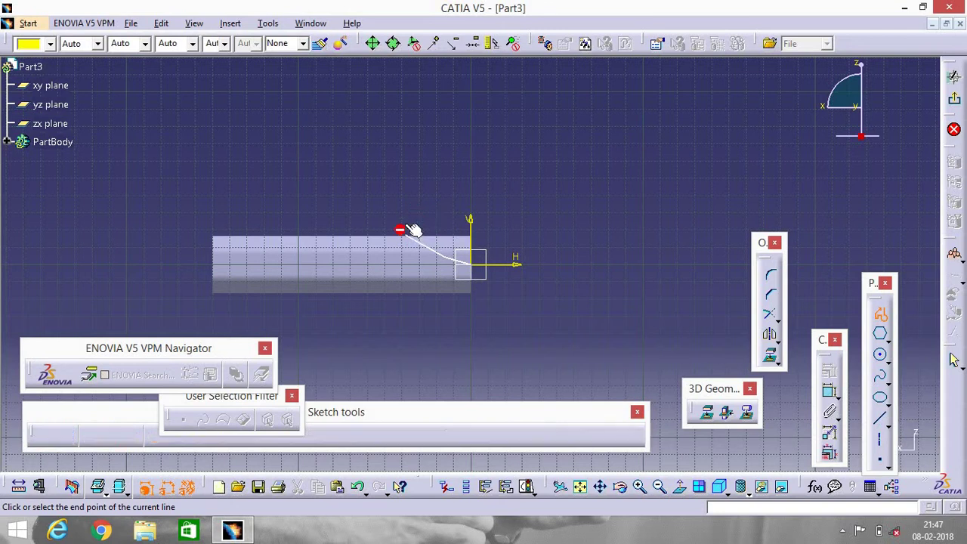
click(405, 198)
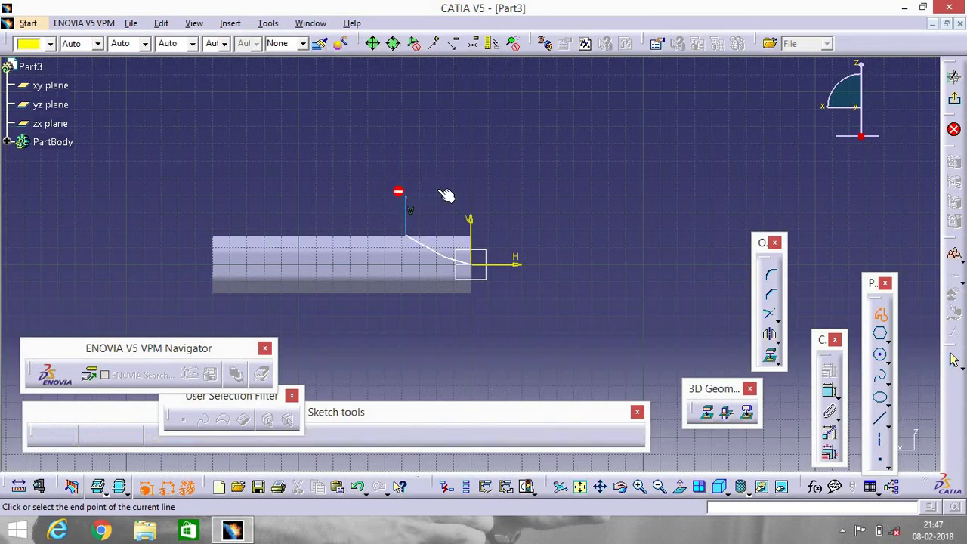
click(473, 195)
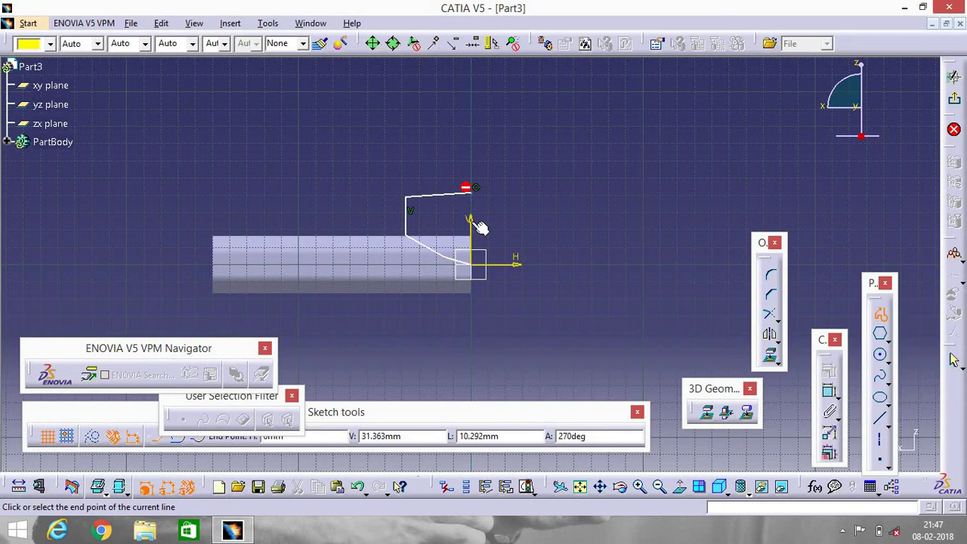
click(472, 258)
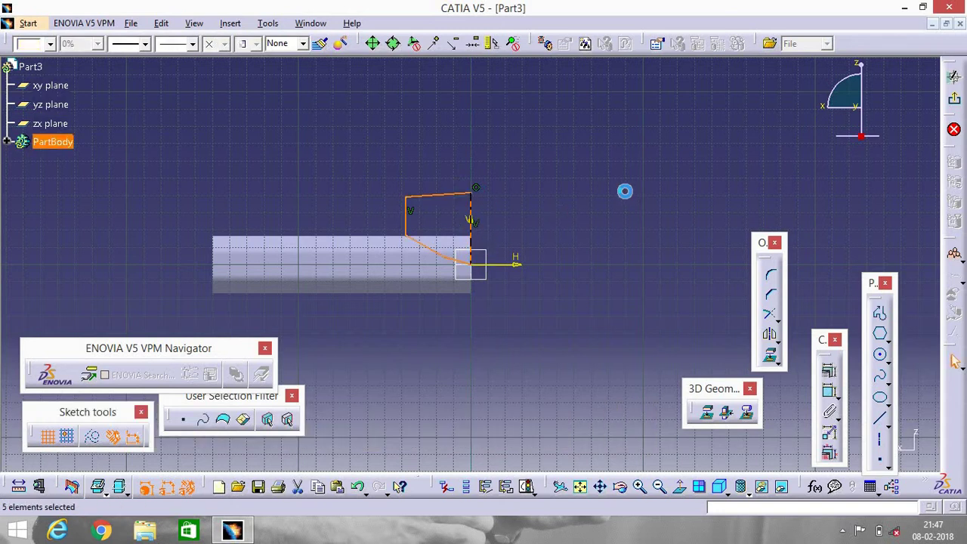
click(955, 100)
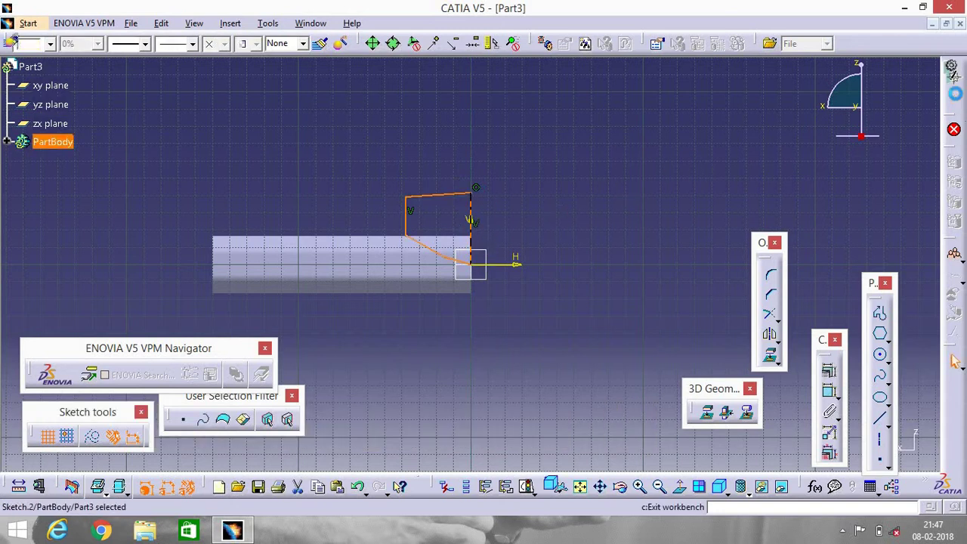
Step: Groove Sketch.2 through 360° about the H direction to cut the conical tip
click(625, 216)
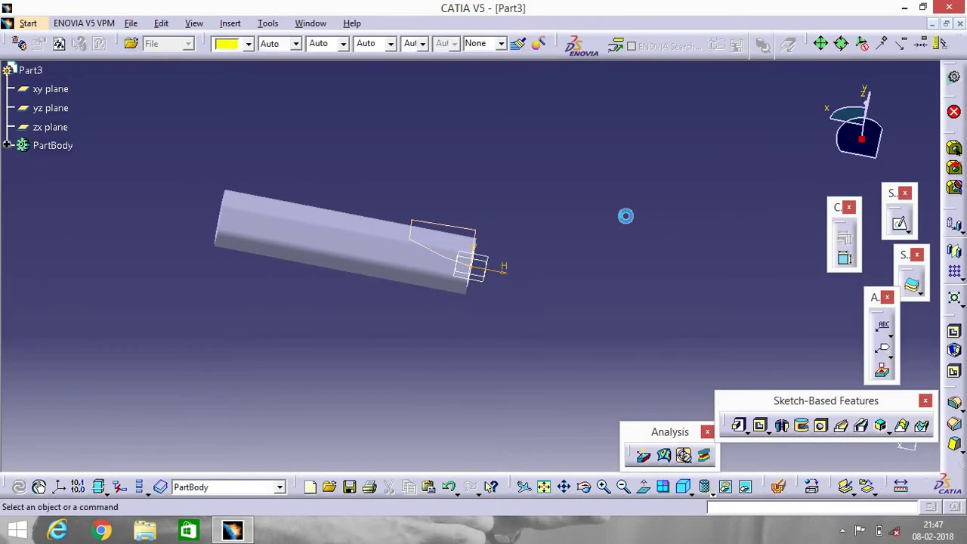
click(449, 224)
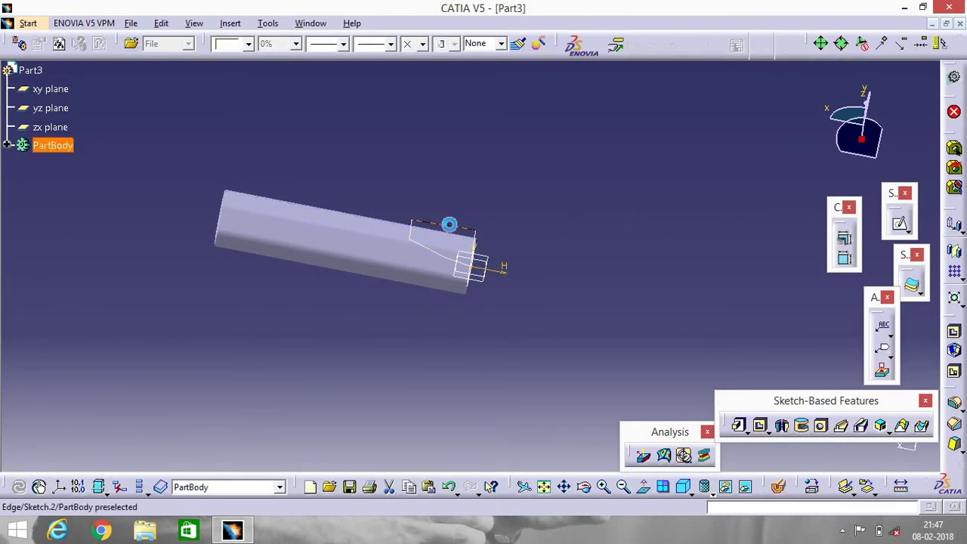
click(802, 426)
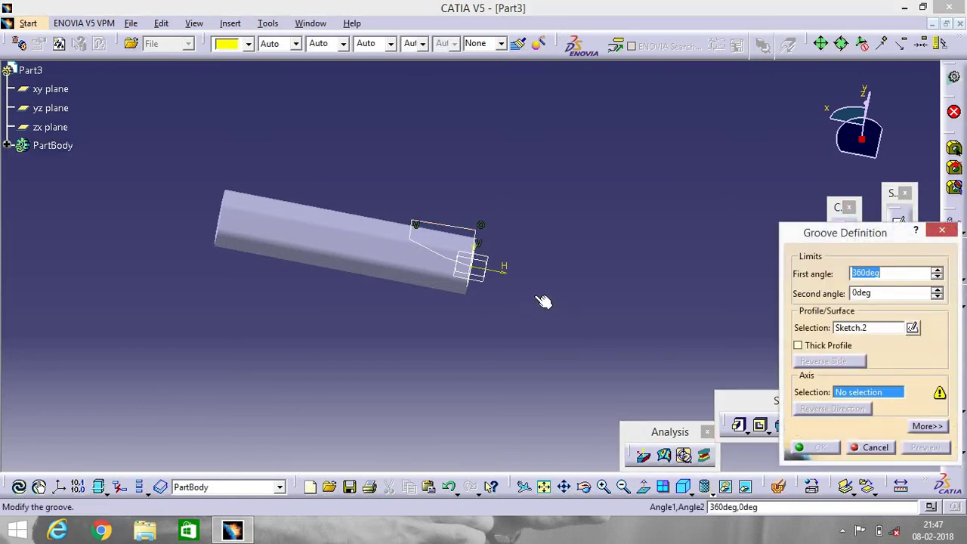
click(511, 276)
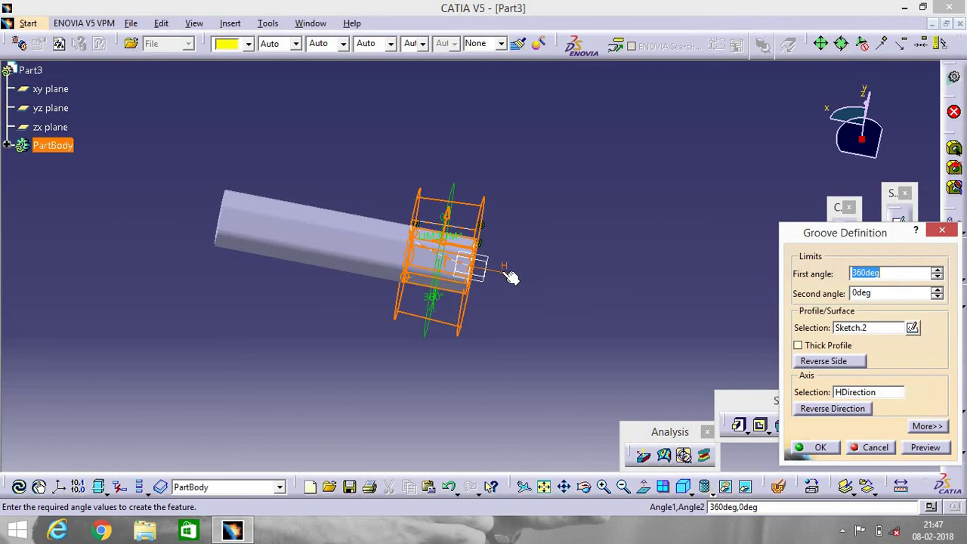
click(820, 447)
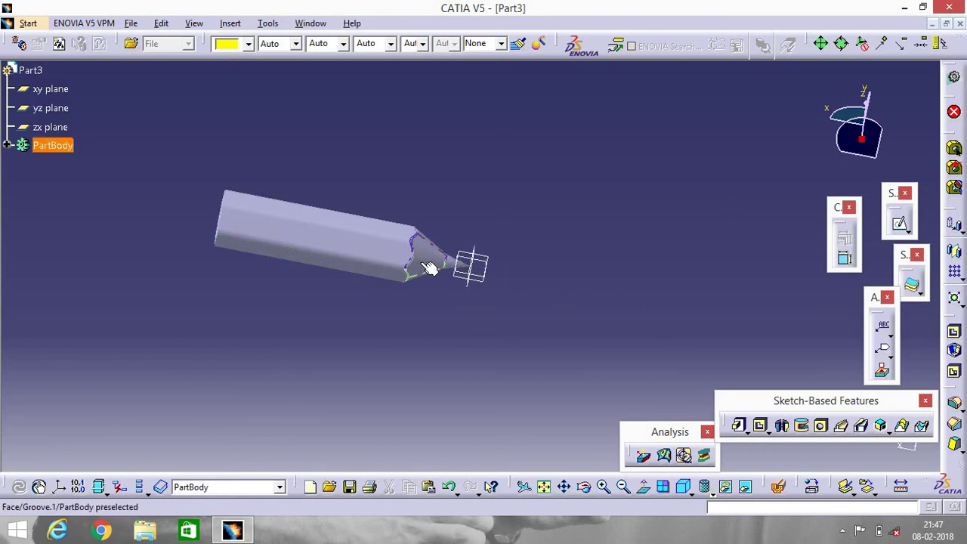
Step: Give the conical wood face a light tan fill colour
click(422, 269)
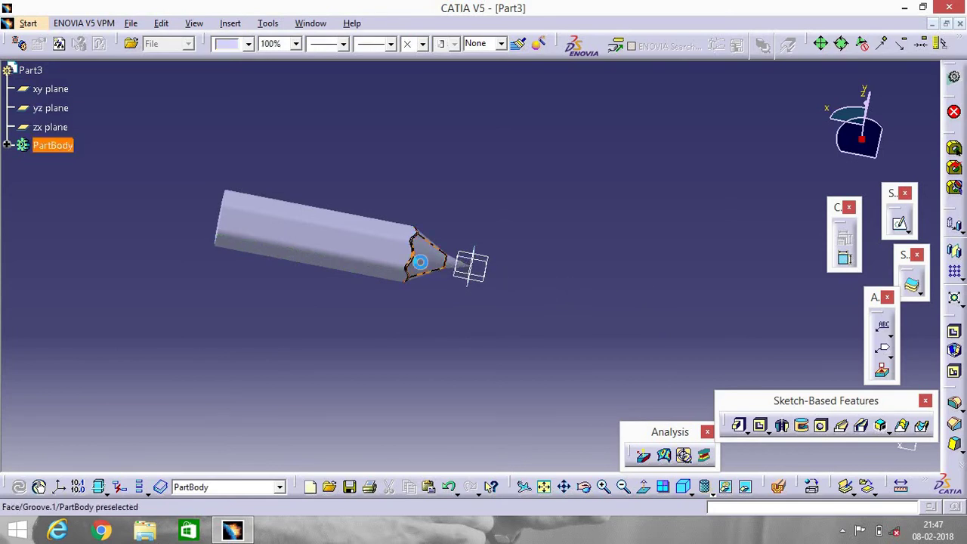
right_click(422, 268)
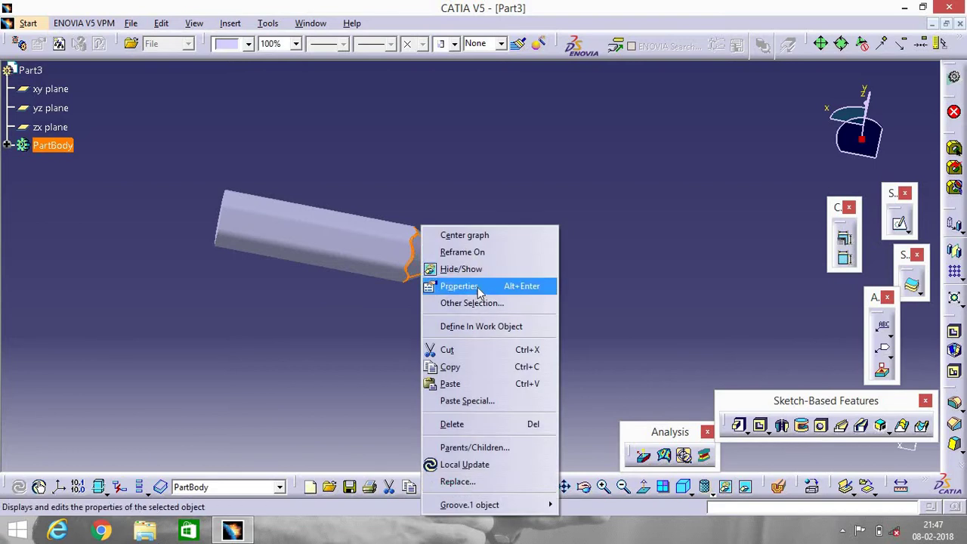
click(476, 286)
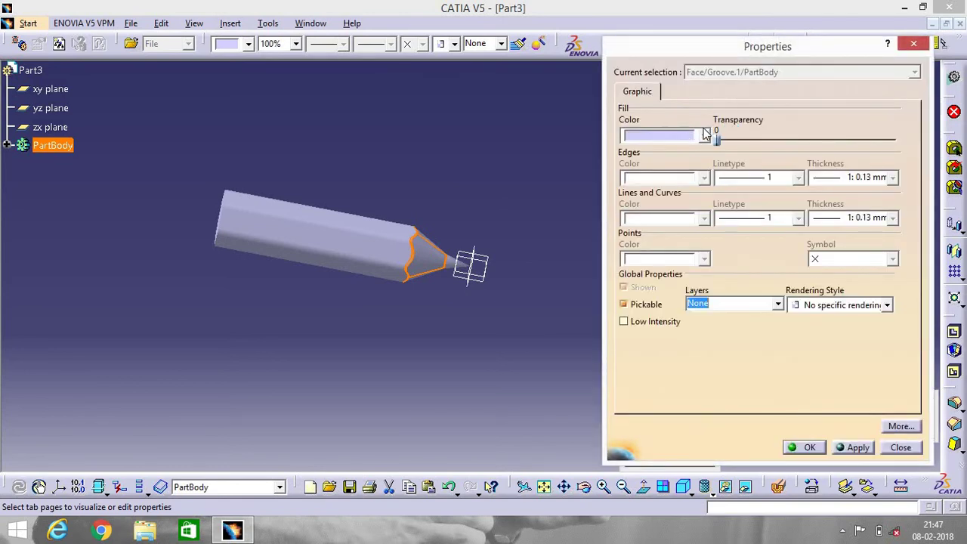
click(703, 136)
click(689, 161)
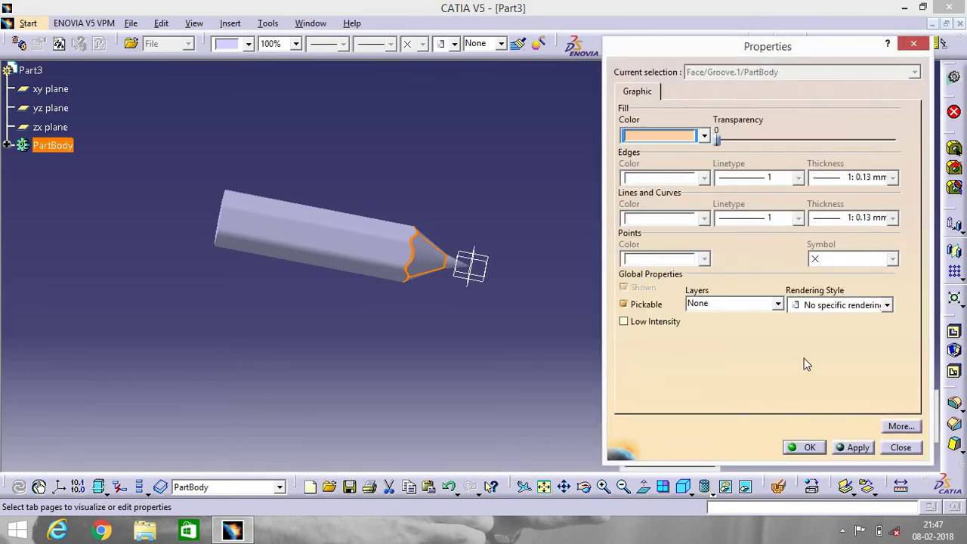
click(810, 447)
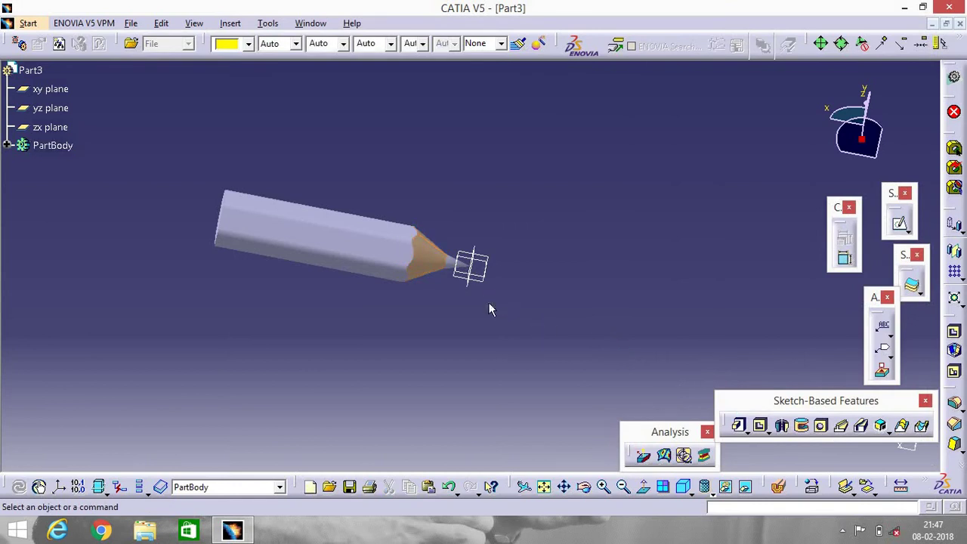
Step: Zoom in on the tip and give the lead point face a black fill colour
click(603, 487)
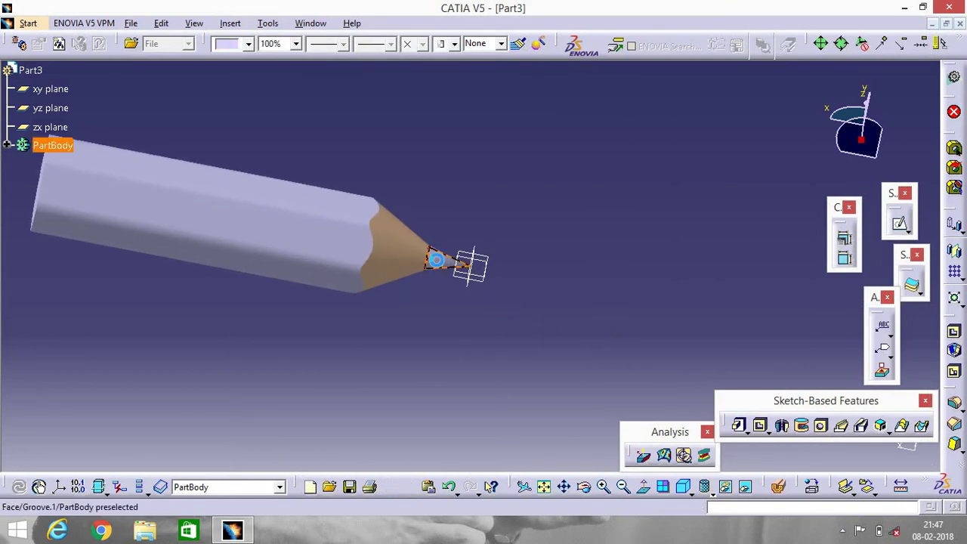
right_click(438, 265)
click(484, 286)
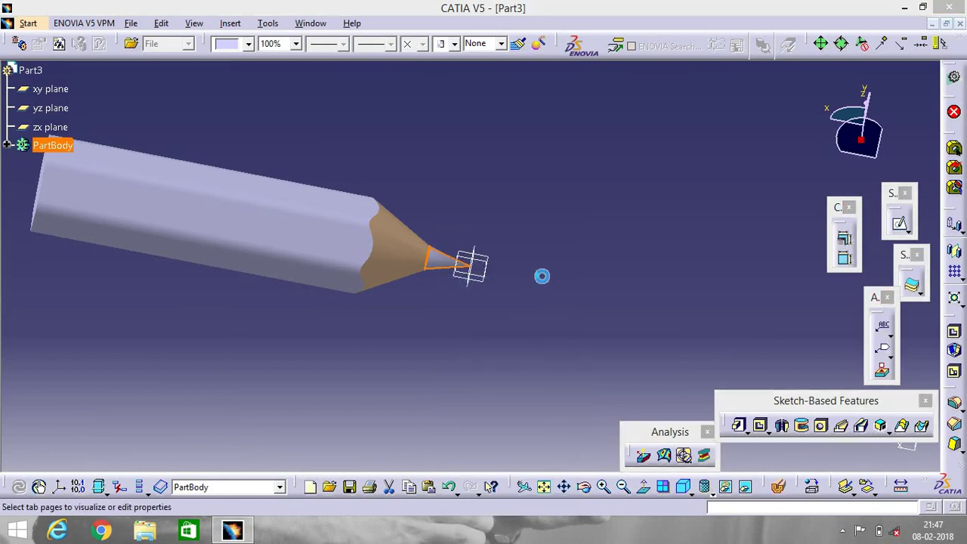
click(704, 136)
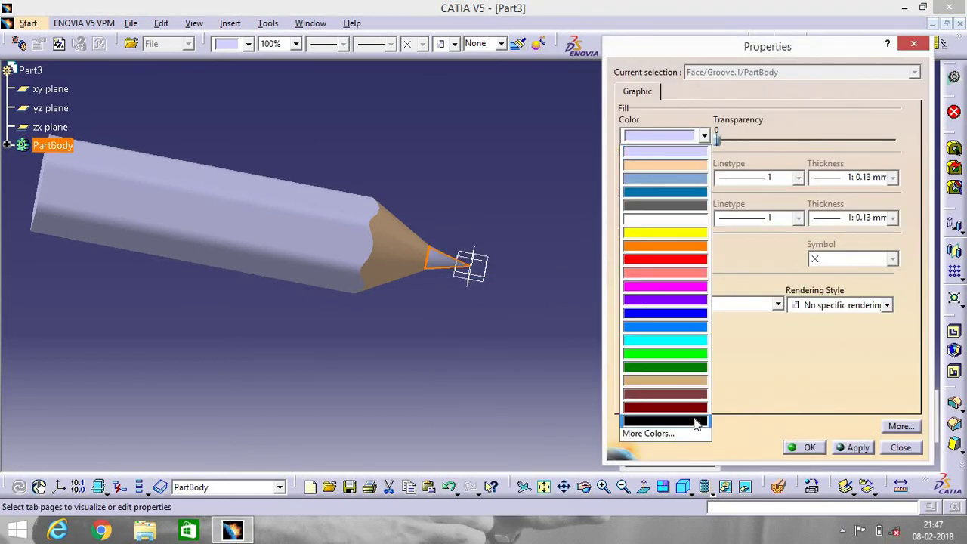
click(694, 421)
click(856, 447)
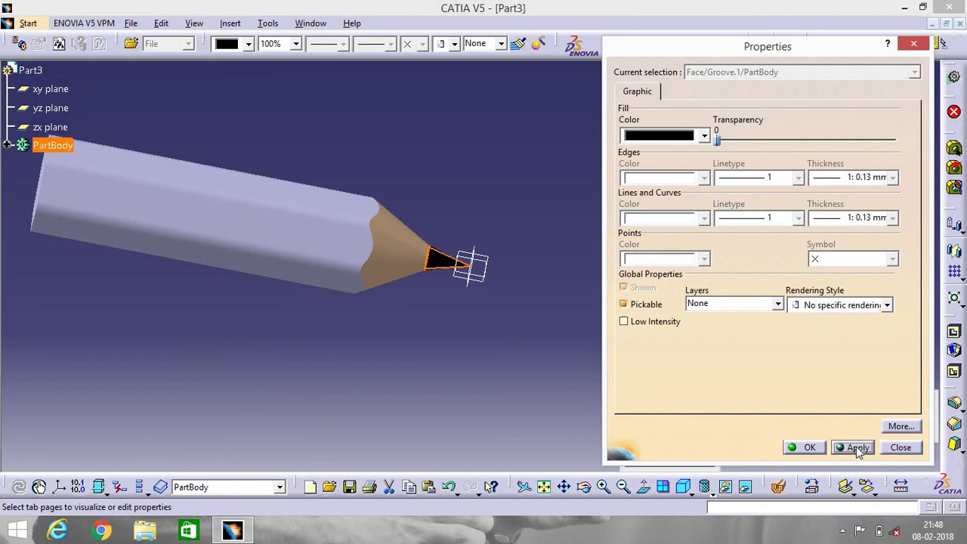
click(820, 448)
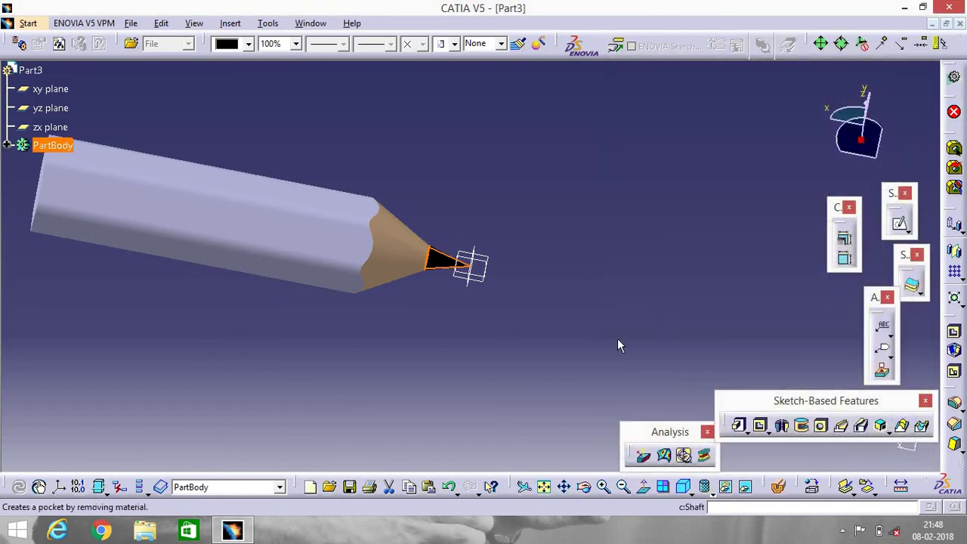
click(348, 239)
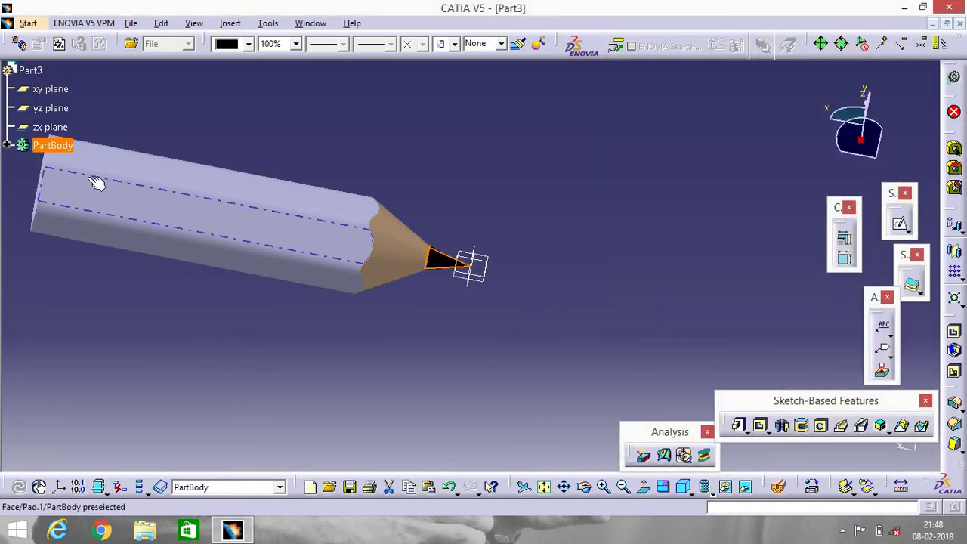
Step: Set Pad.1's fill colour to blue in its Properties
right_click(60, 167)
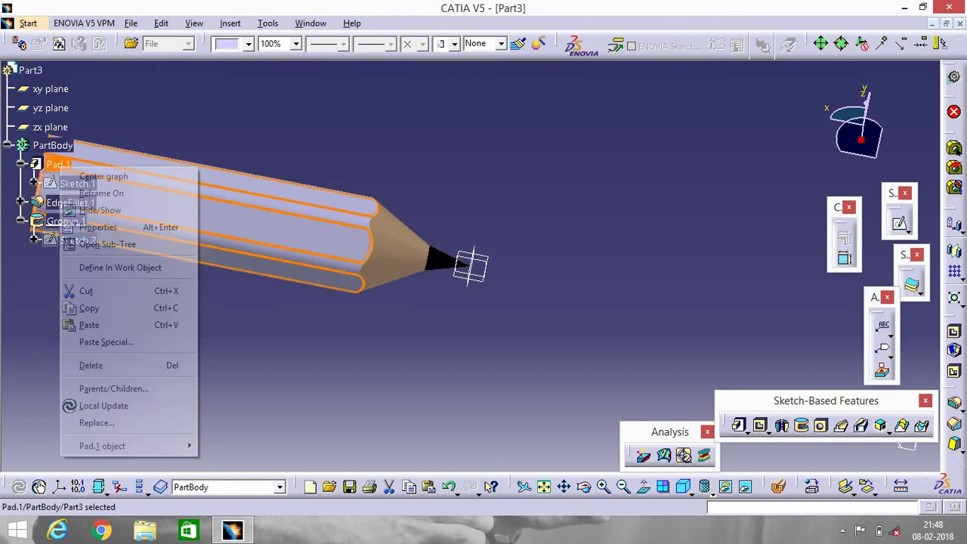
click(113, 227)
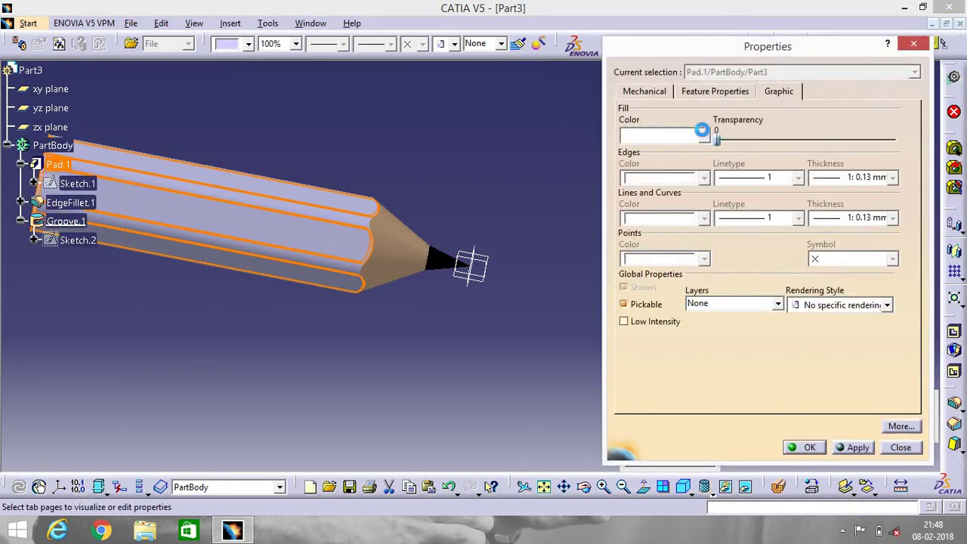
click(702, 135)
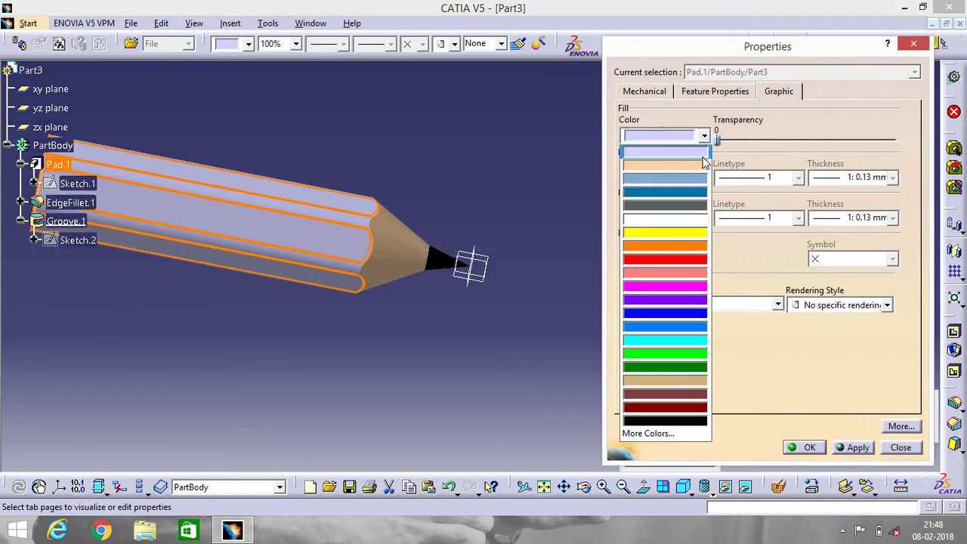
click(681, 325)
click(860, 447)
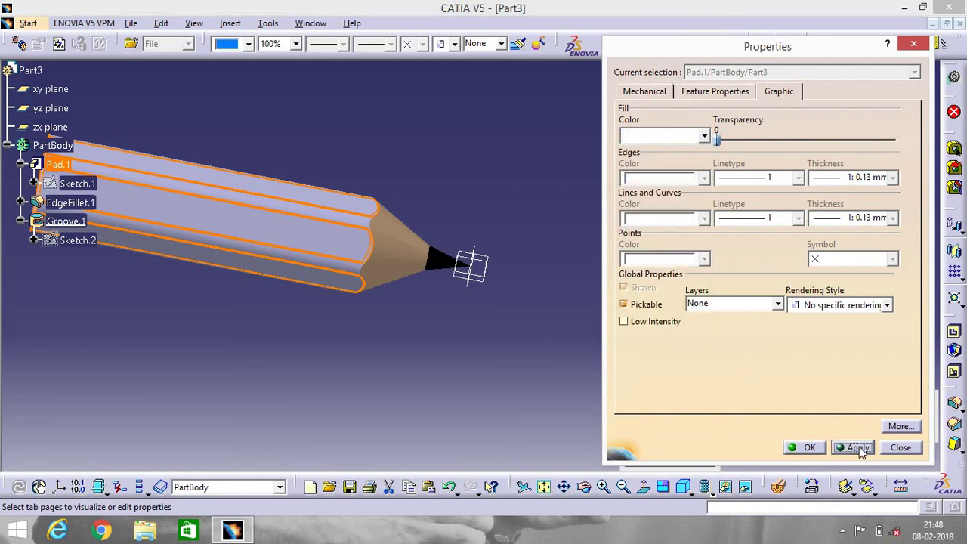
click(806, 447)
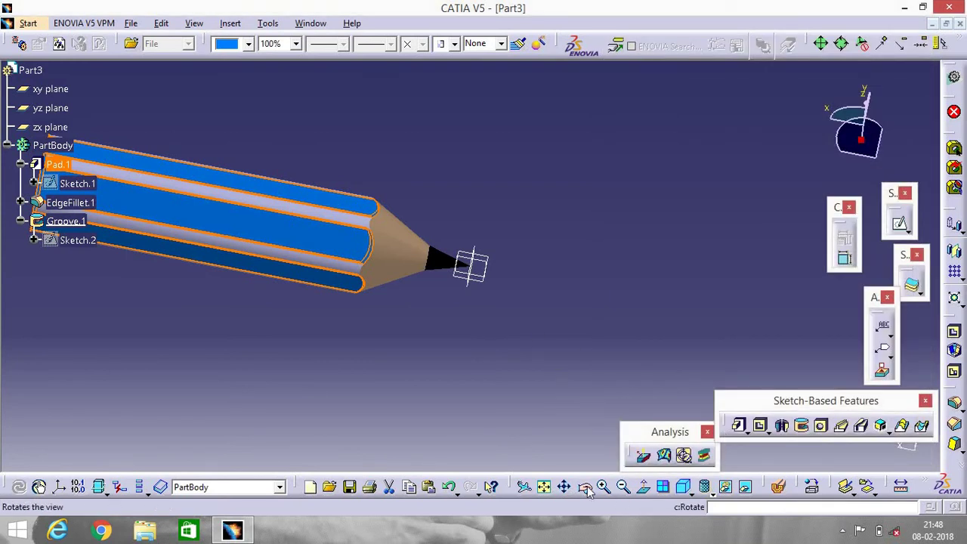
click(583, 486)
Step: Turn the pencil to its back end and give that flat face a black fill
mouse_move(688, 307)
mouse_down()
mouse_move(766, 317)
mouse_move(730, 331)
mouse_up()
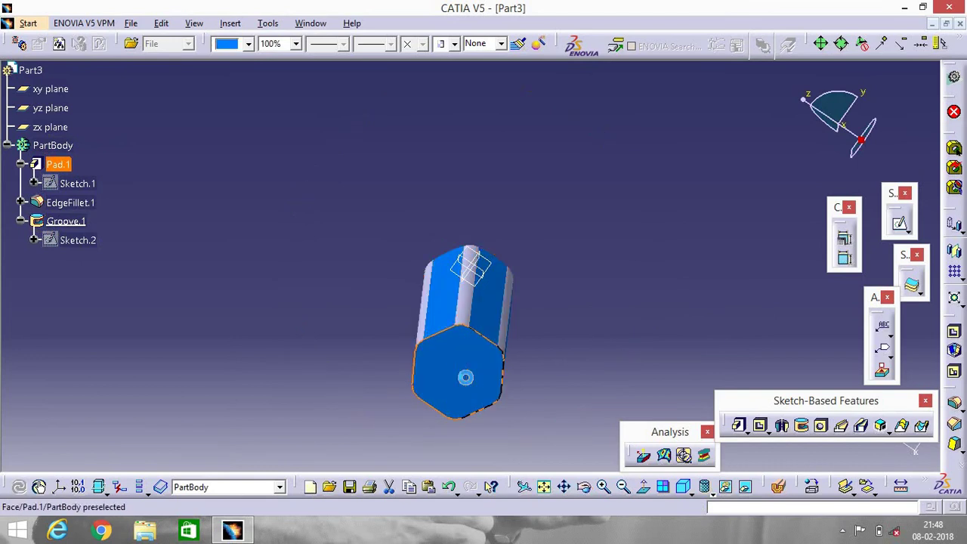
right_click(465, 378)
click(508, 148)
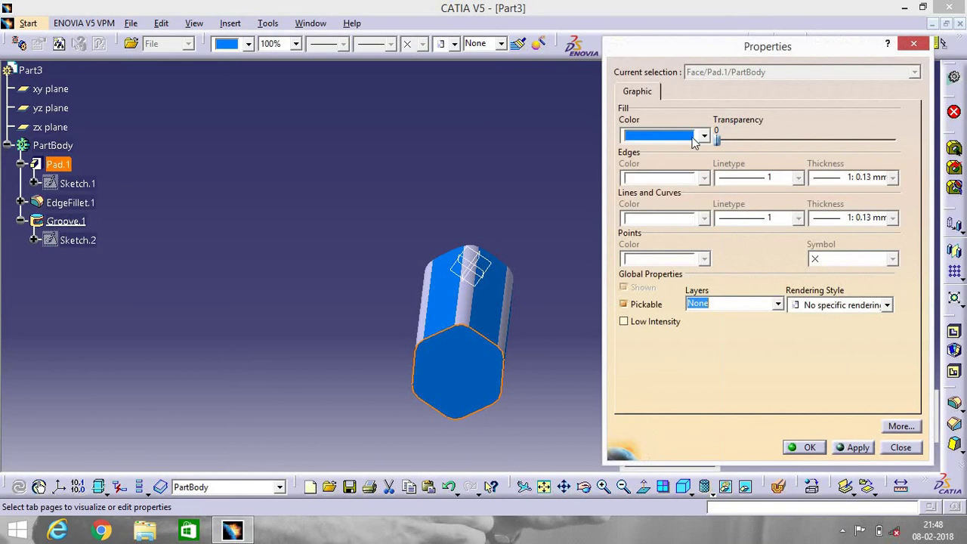
click(692, 135)
click(664, 421)
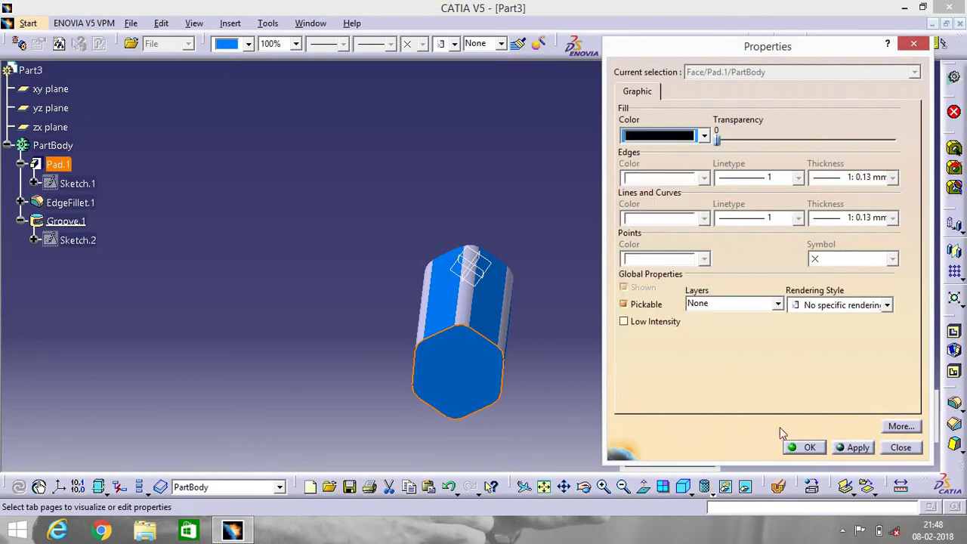
click(858, 447)
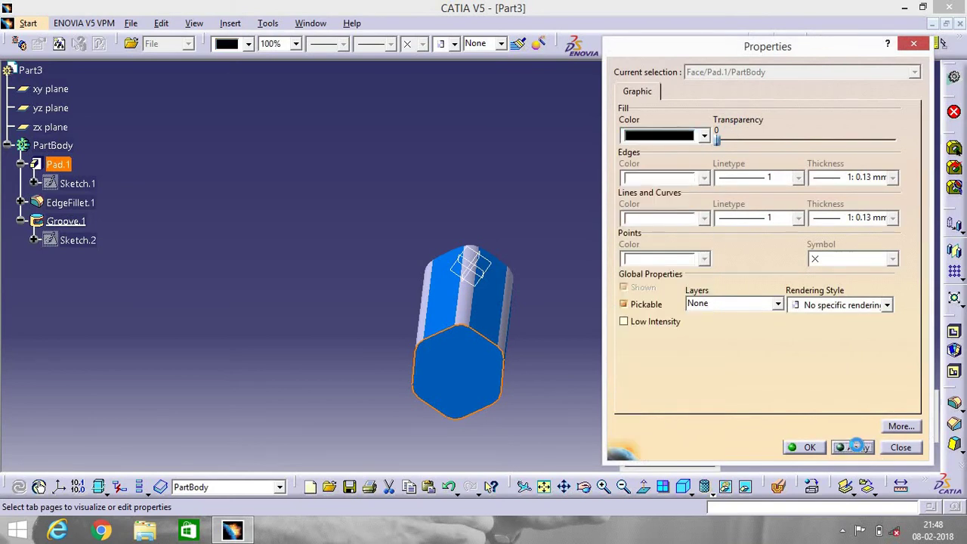
click(792, 450)
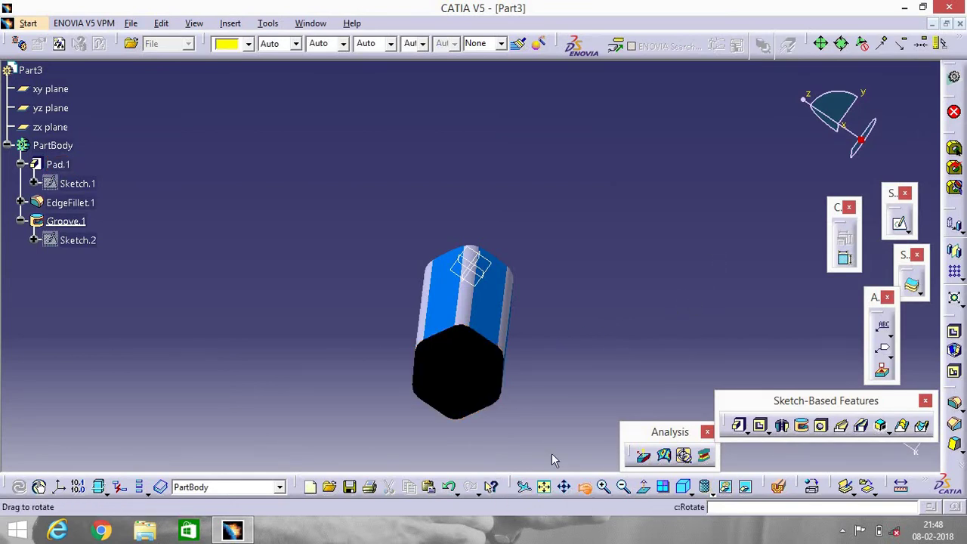
Step: Edit Pad.1 and change its Length from 150 mm to 250 mm
drag(798, 168, 761, 63)
middle_drag(423, 147, 412, 198)
double_click(738, 212)
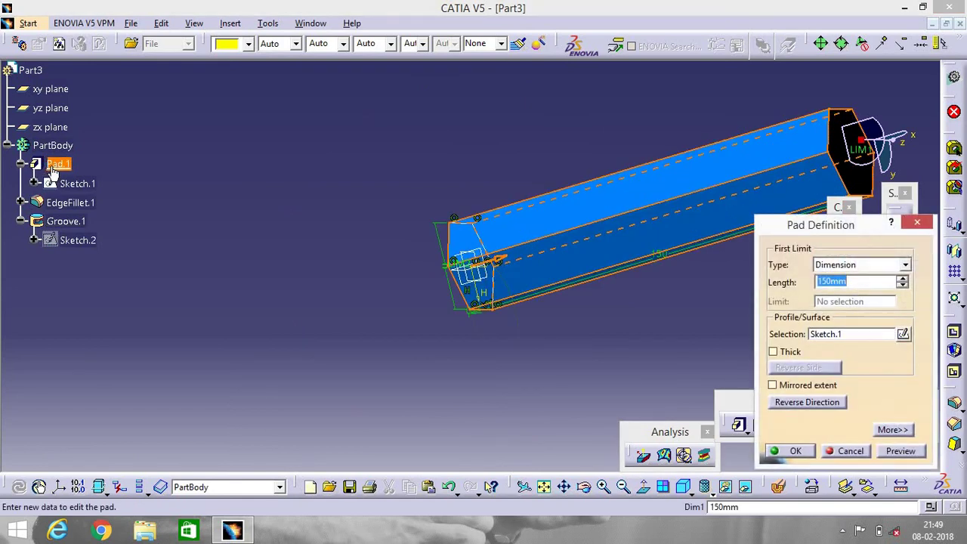
text(250)
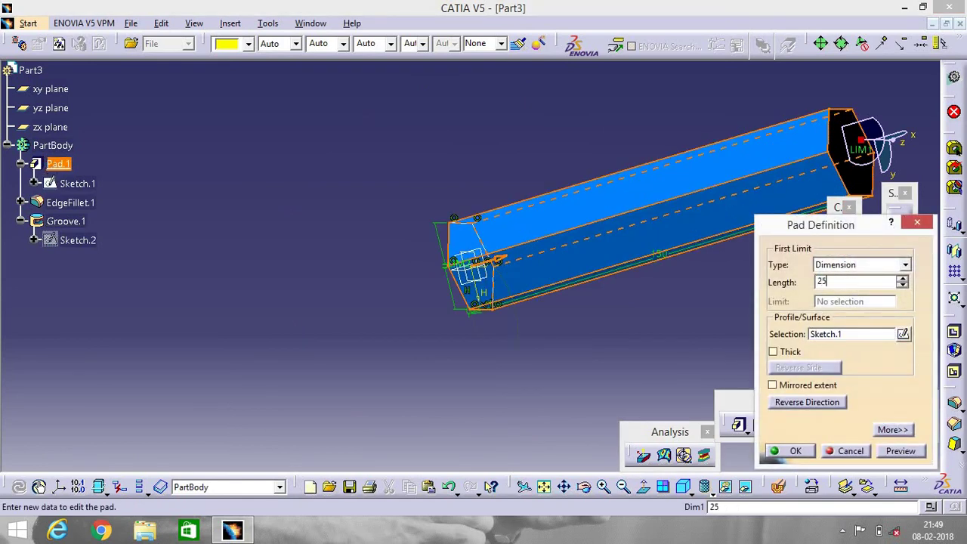
click(51, 164)
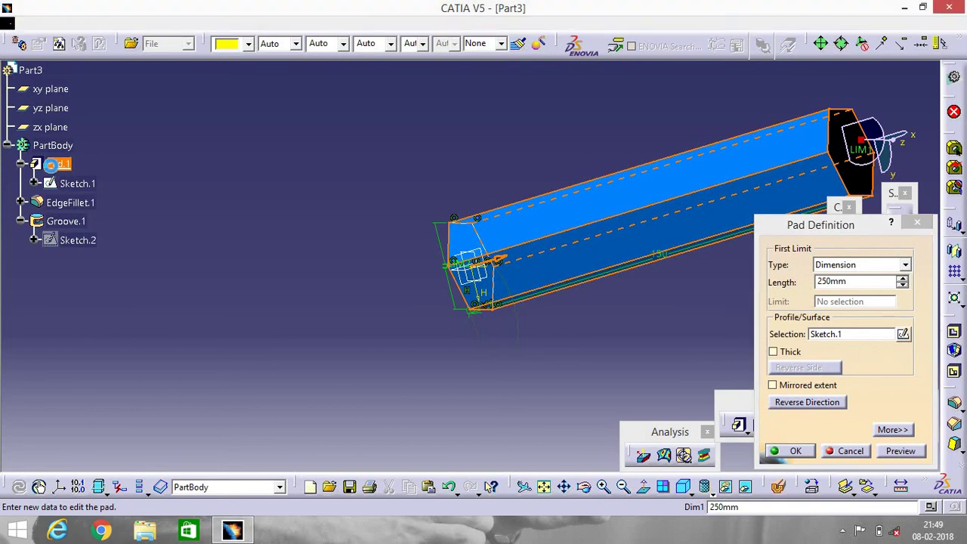
key(Return)
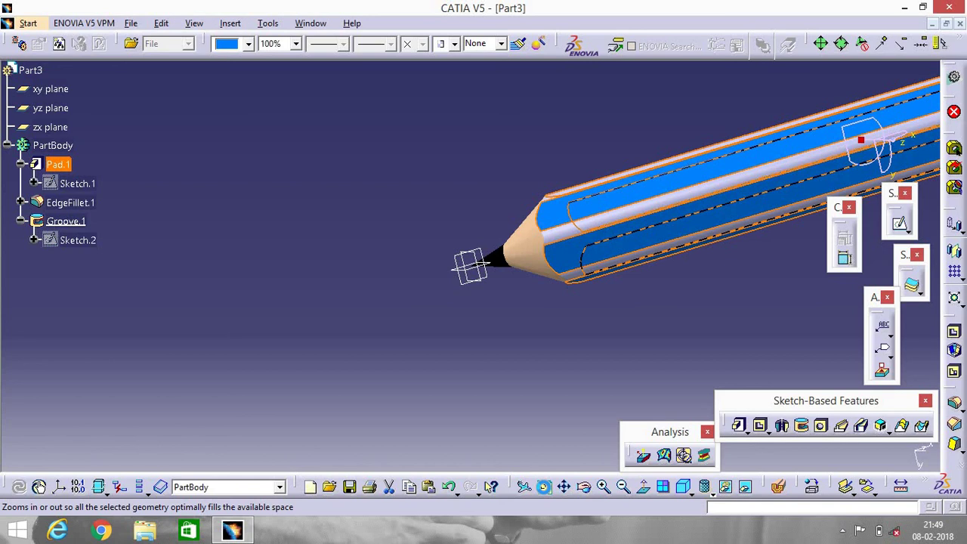
Step: Fit the complete 250 mm blue hexagonal pencil in the view and clear the selection
click(543, 487)
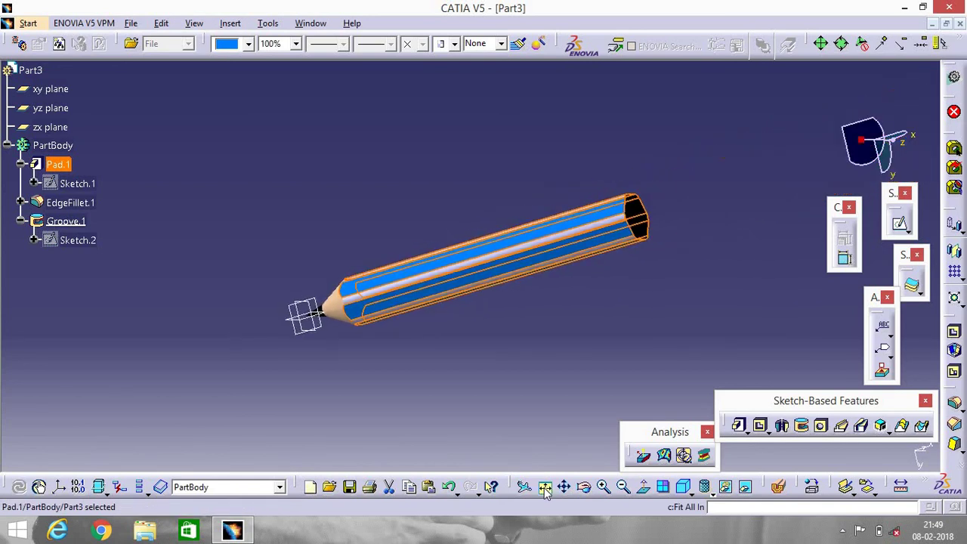
click(607, 389)
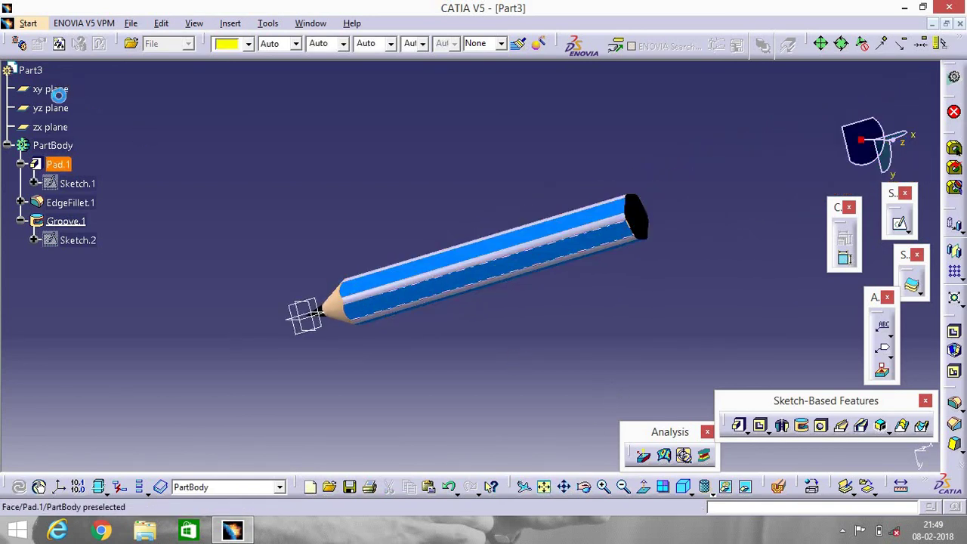